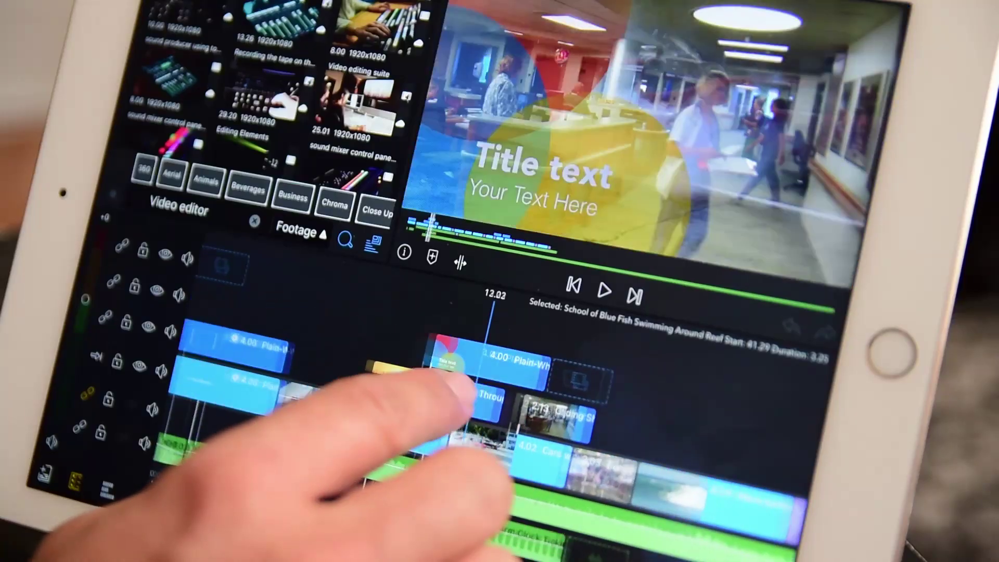
Scrub the LumaFusion edit from the Lu TechSource title to a later clip, and make the Video 1 track taller.
drag(471, 396, 446, 361)
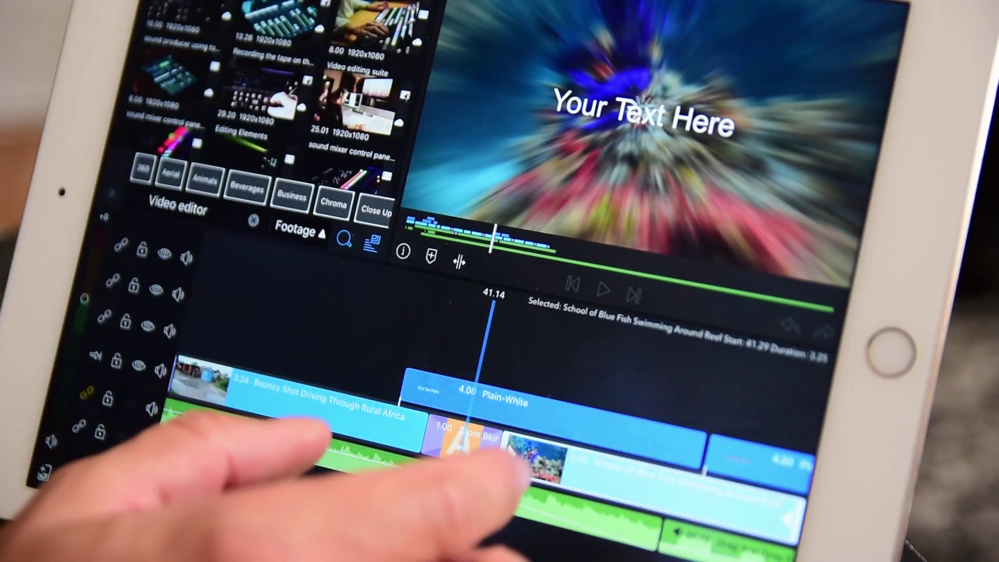
drag(680, 445, 401, 368)
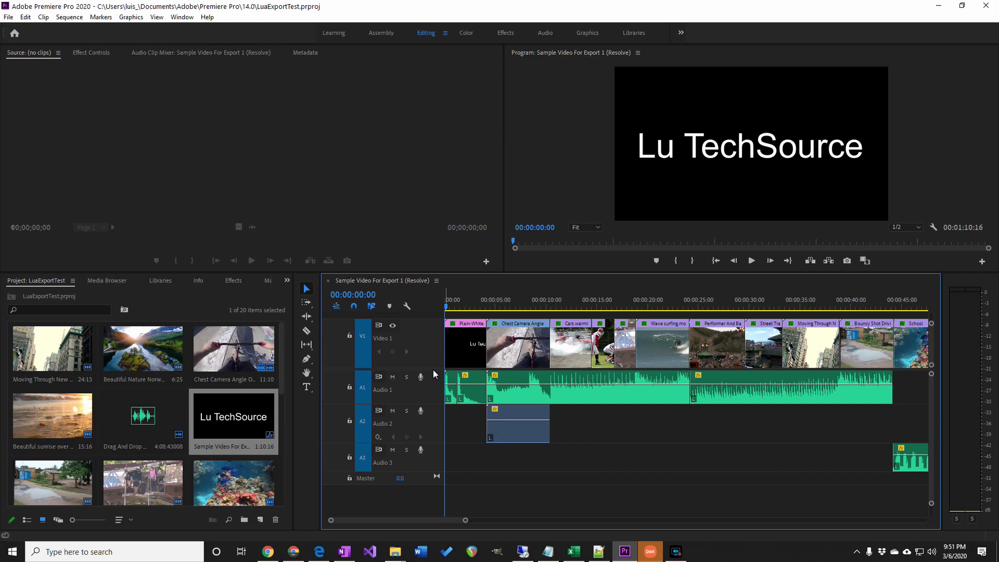
drag(433, 392, 432, 397)
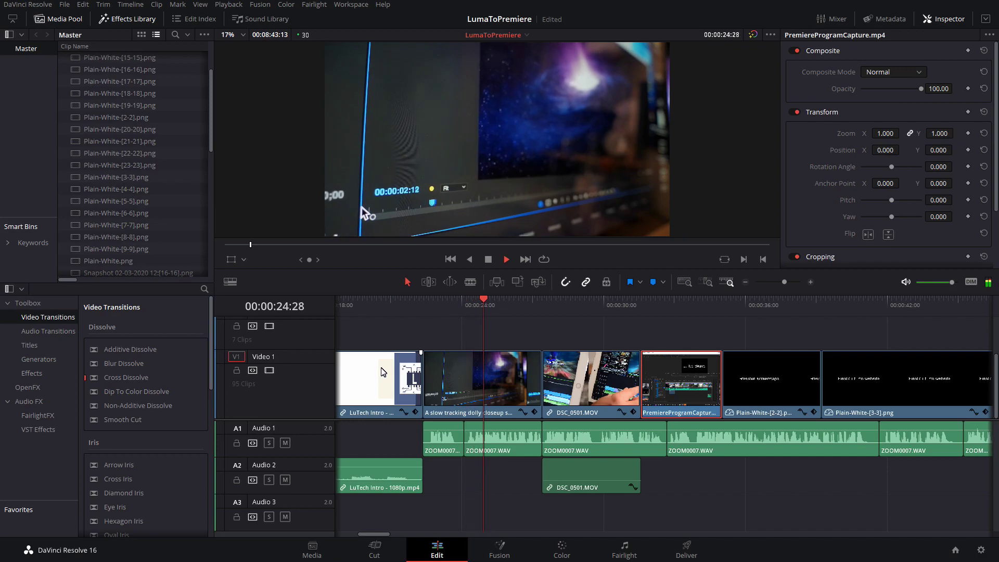
Play the timeline, then bring up the File menu in the LumaToResolve project.
key(space)
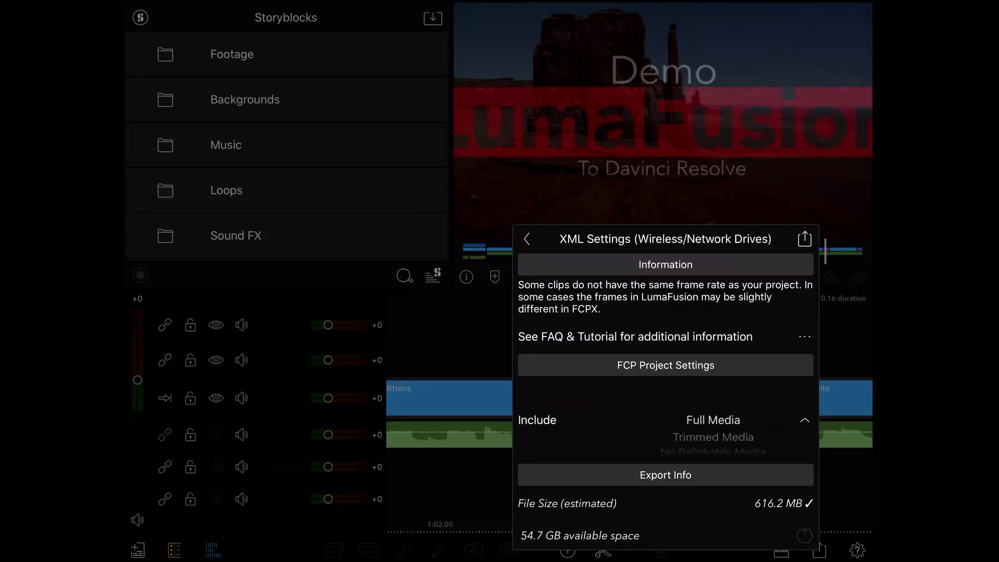
scroll(713, 427, down, 1)
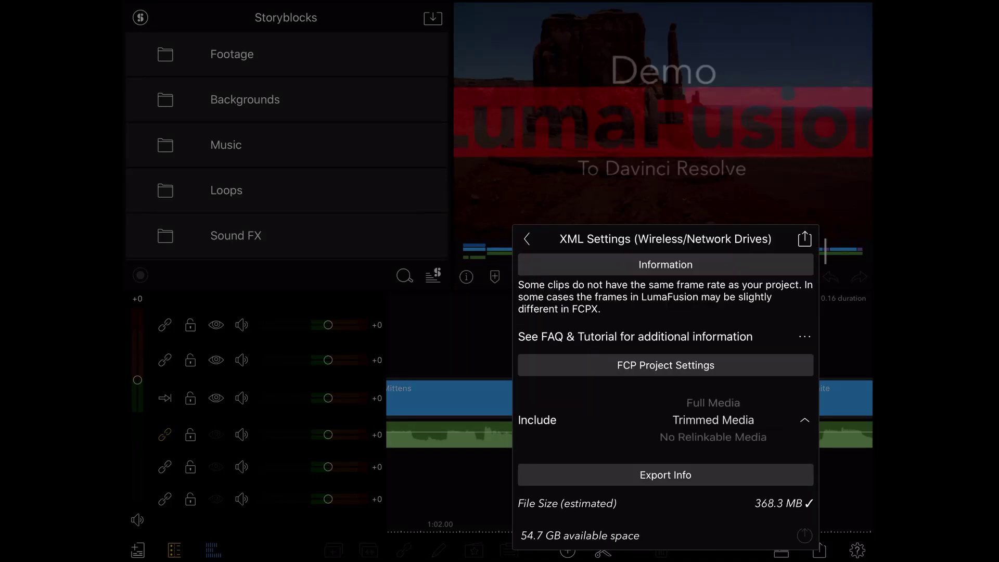
click(65, 5)
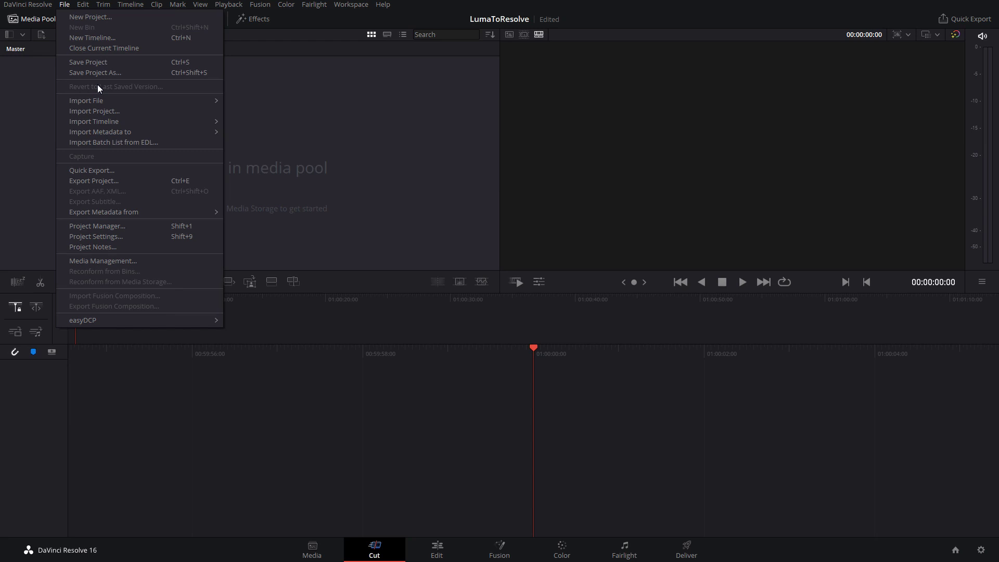
Reveal File > Import Timeline's AAF, EDL, XML options, open the Sample Video sequence, and scroll down.
mouse_move(183, 126)
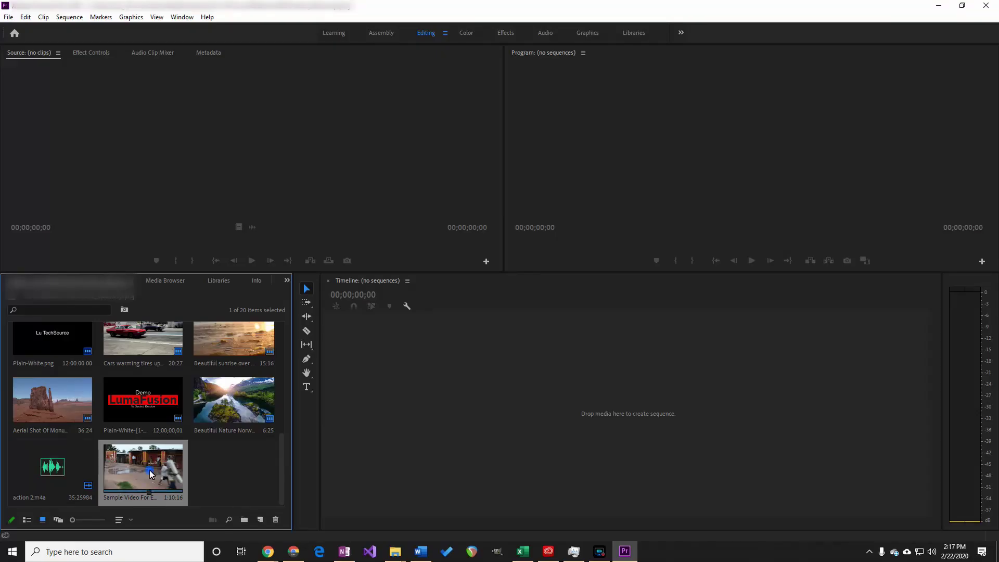
double_click(149, 471)
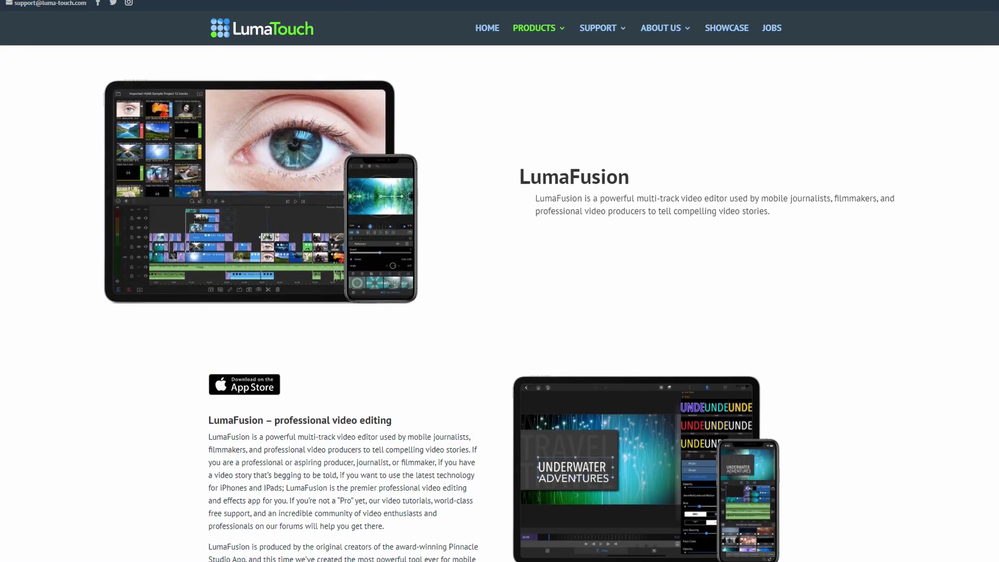
scroll(498, 312, down, 3)
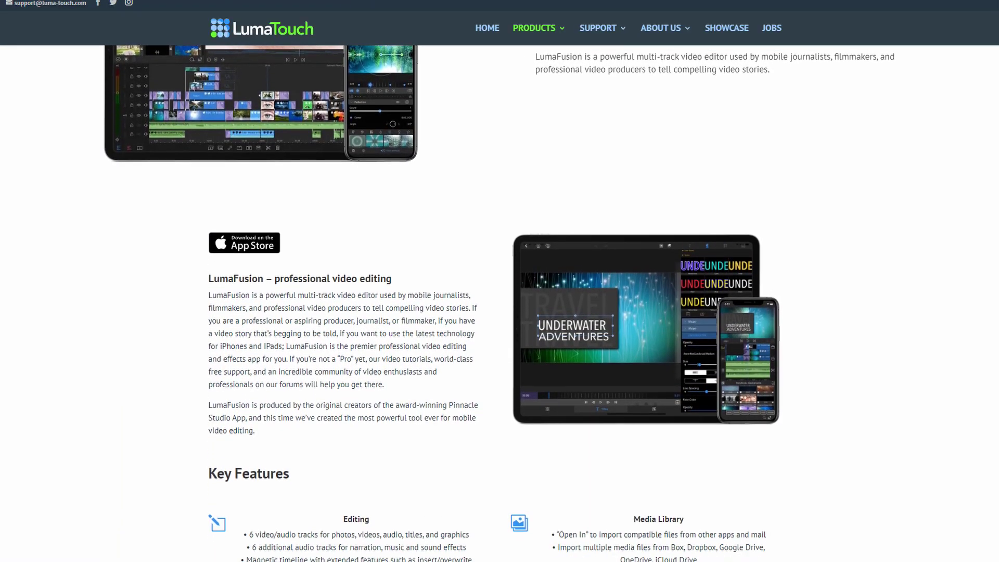
scroll(498, 312, down, 3)
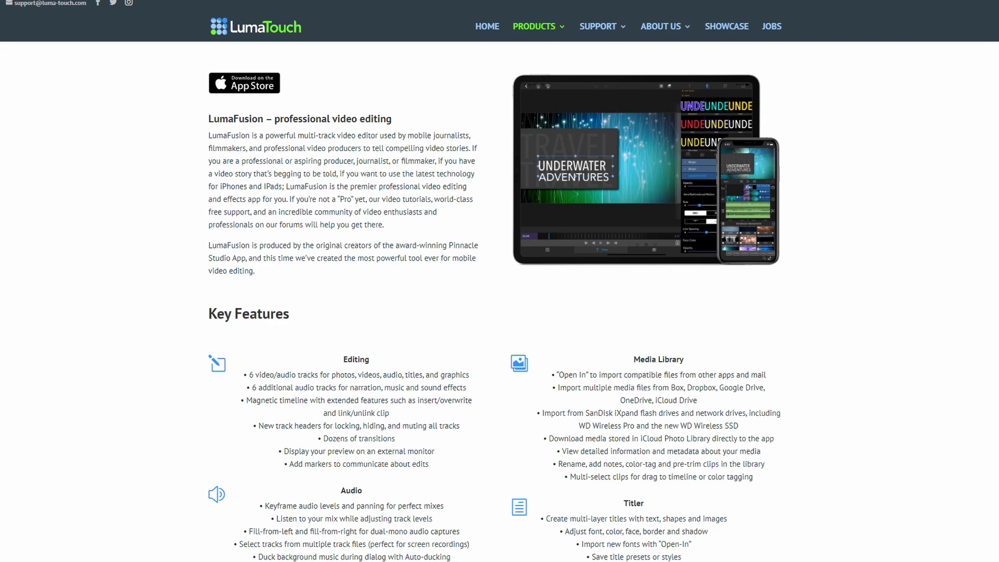
scroll(498, 312, down, 2)
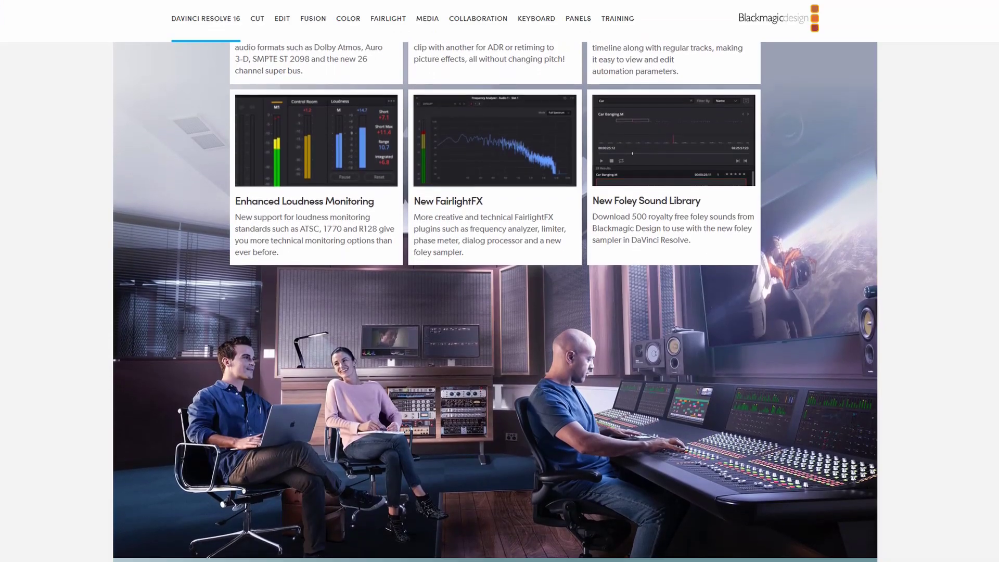
Scroll the DaVinci Resolve 16 Fairlight page past the studio photo.
scroll(498, 312, down, 2)
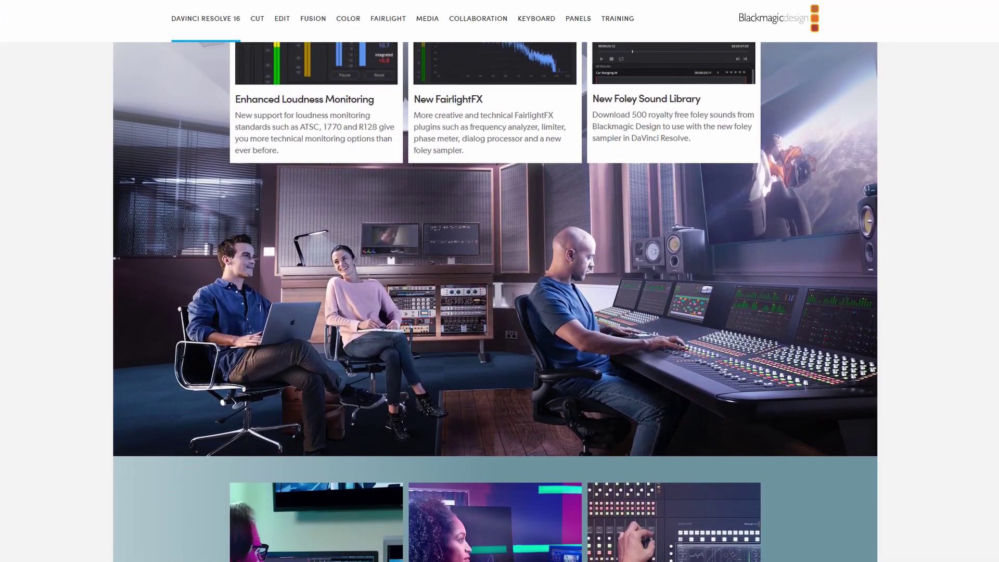
scroll(498, 312, down, 2)
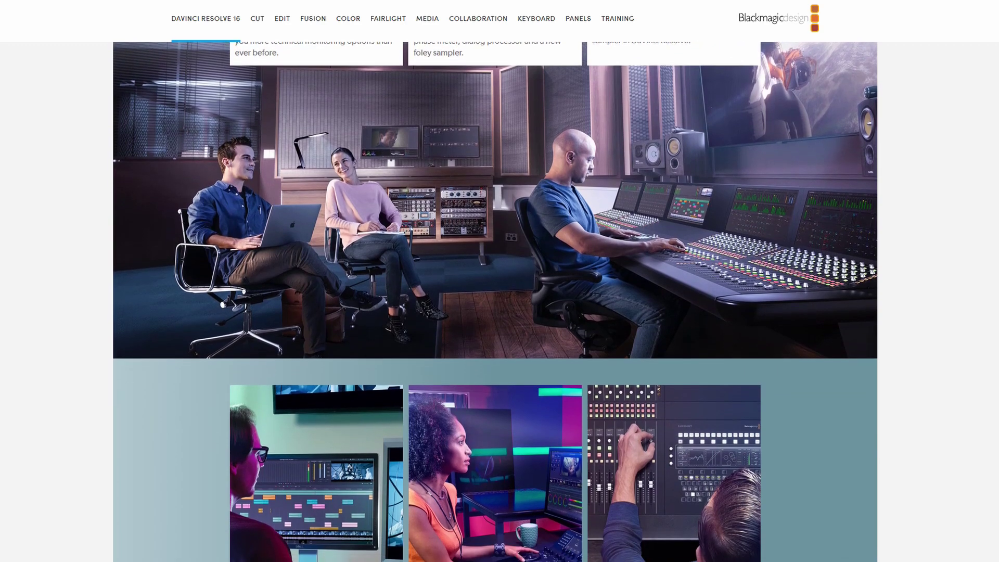
scroll(498, 312, down, 2)
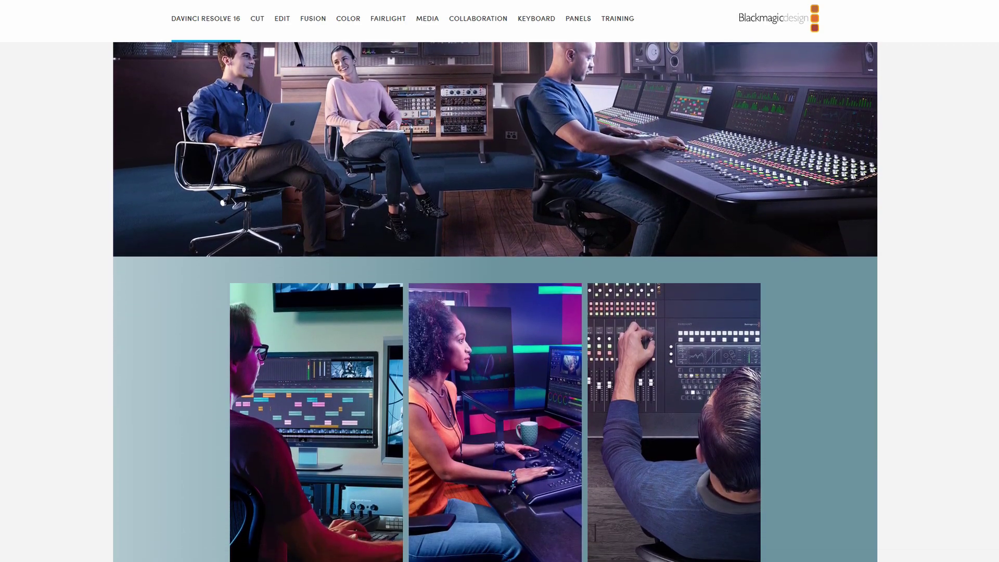
scroll(499, 312, down, 2)
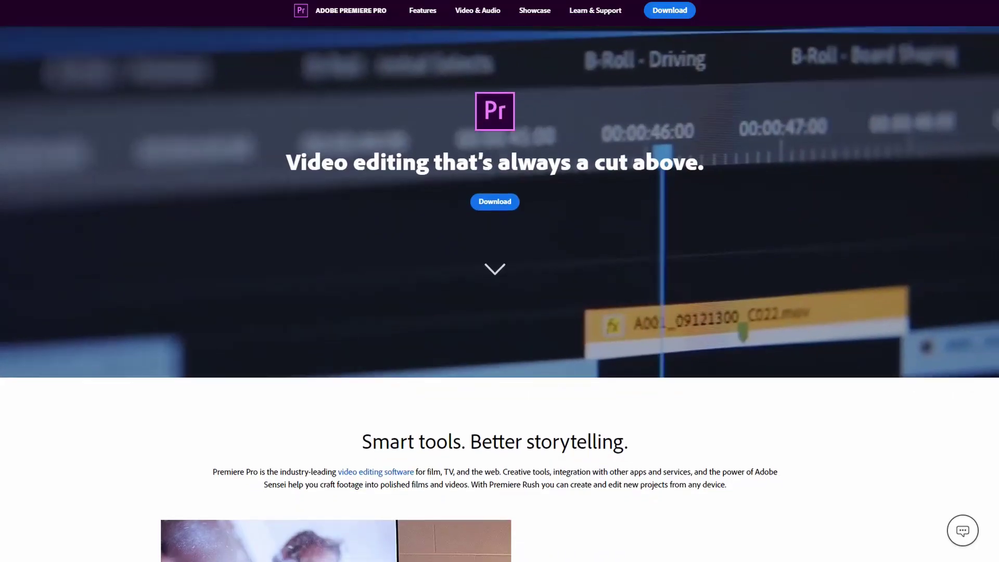
Scroll the Premiere Pro page down to 'Smart tools. Better storytelling.'.
scroll(498, 312, down, 2)
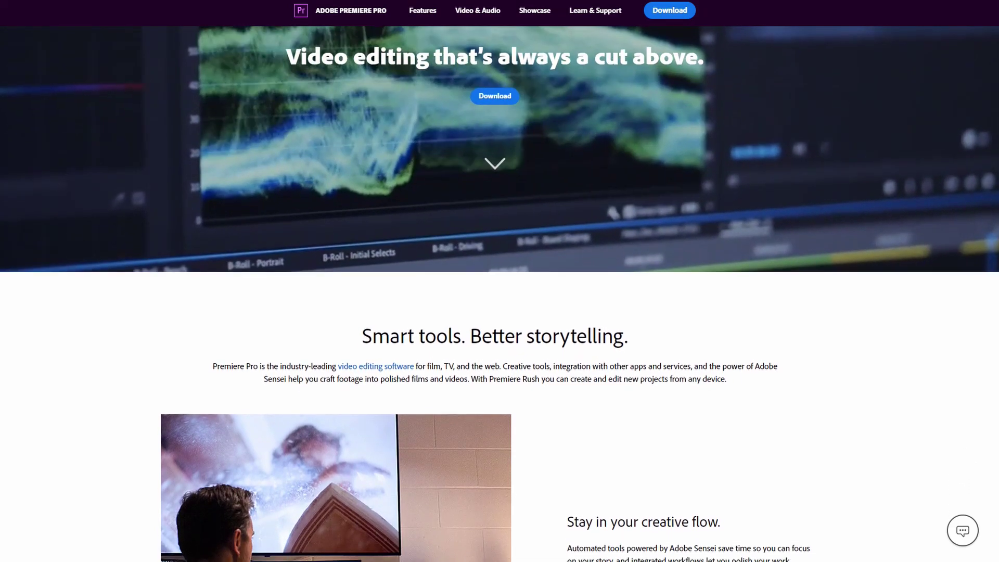
scroll(498, 312, down, 2)
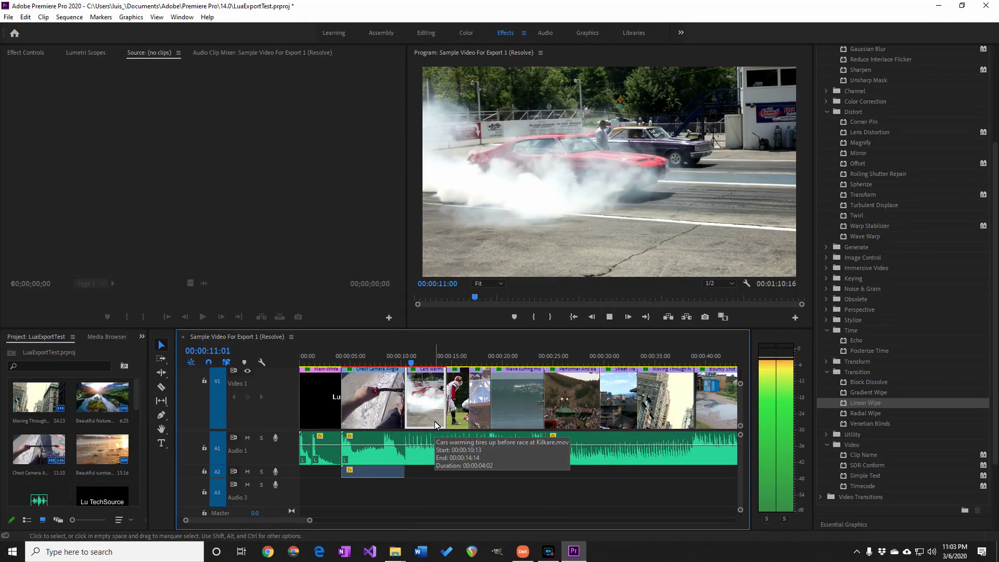
Play Sample Video For Export 1 (Resolve) starting at 00:00:08:06.
click(383, 362)
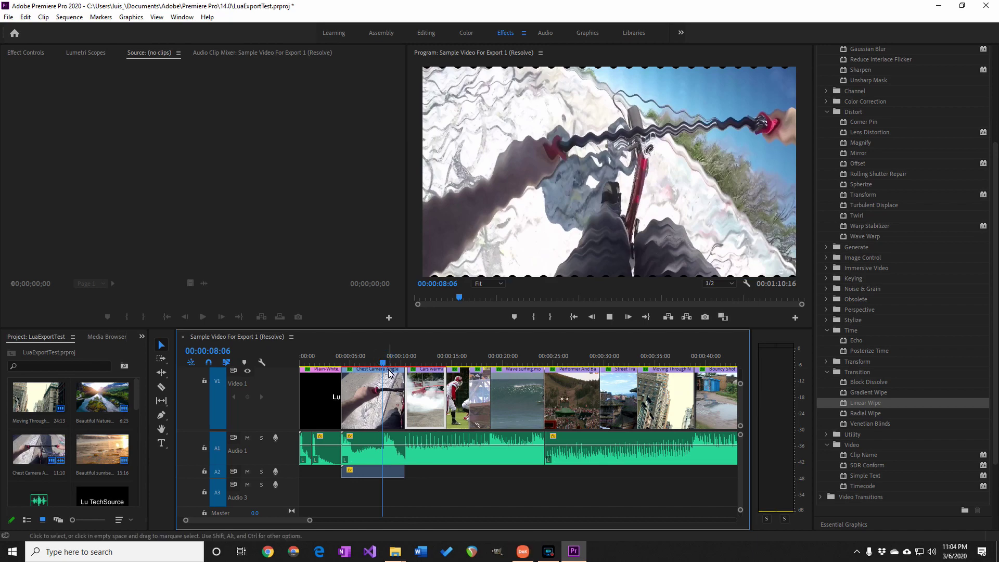
key(space)
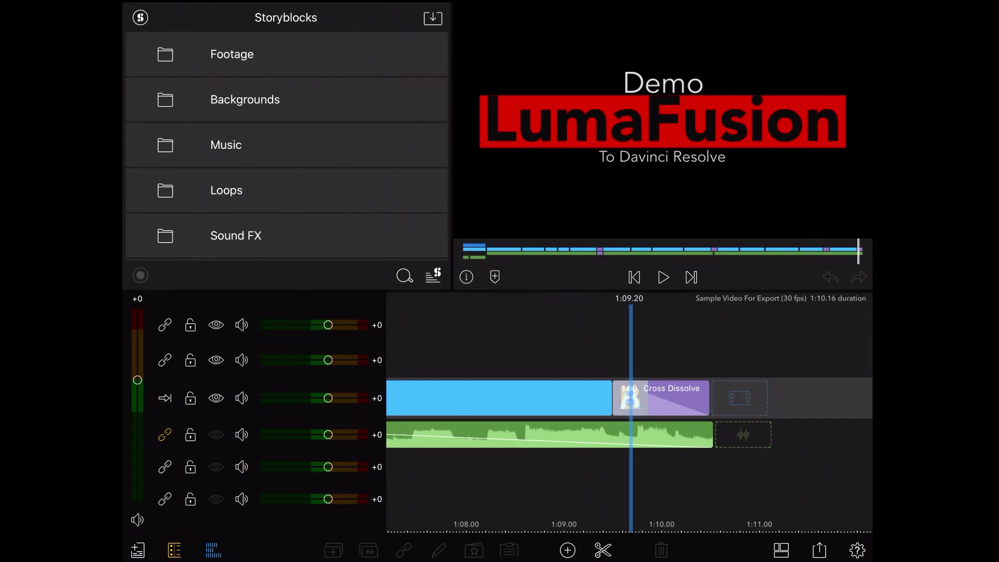
Choose Share > XML Project Package to reach the XML destination choices.
click(819, 550)
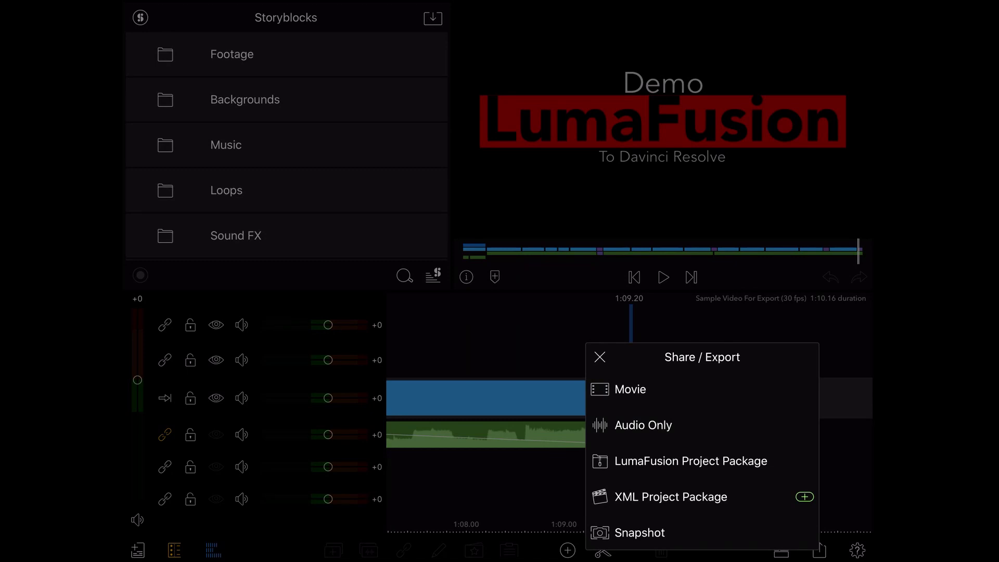
click(671, 497)
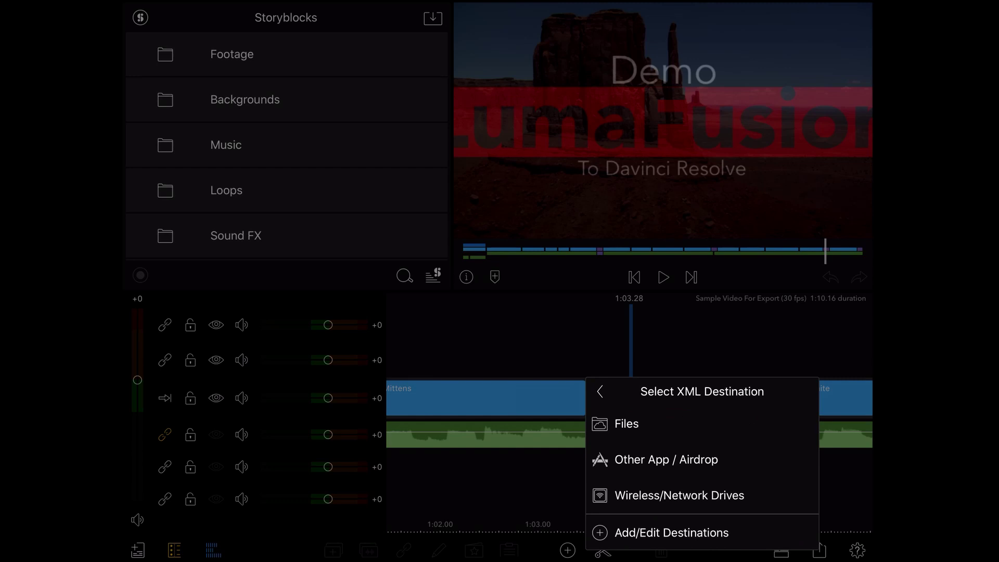
Pick Wireless/Network Drives as the XML destination to show its XML Settings.
click(679, 495)
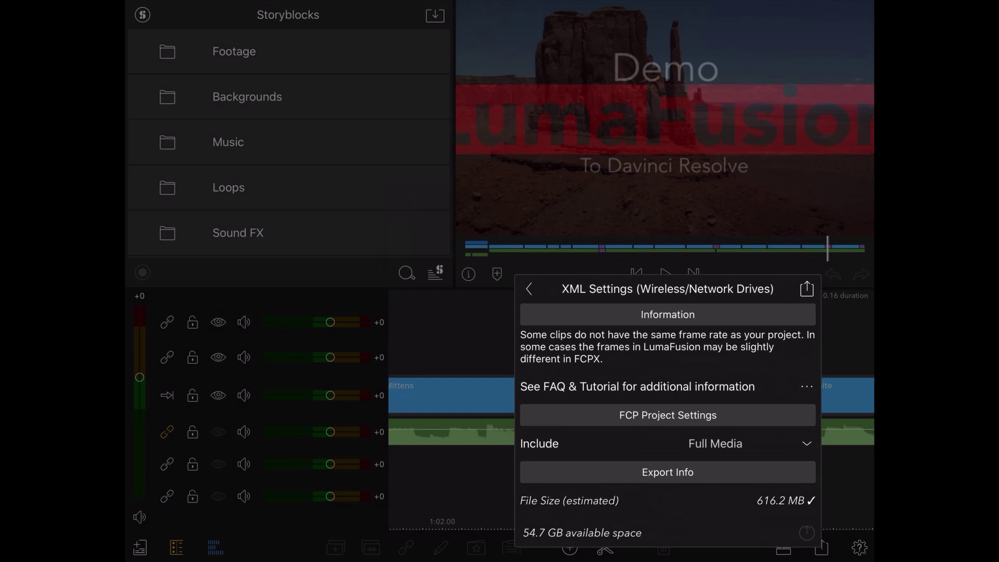
Set Include to Full Media, after trying Trimmed and No Relinkable Media, and export the XML.
click(715, 443)
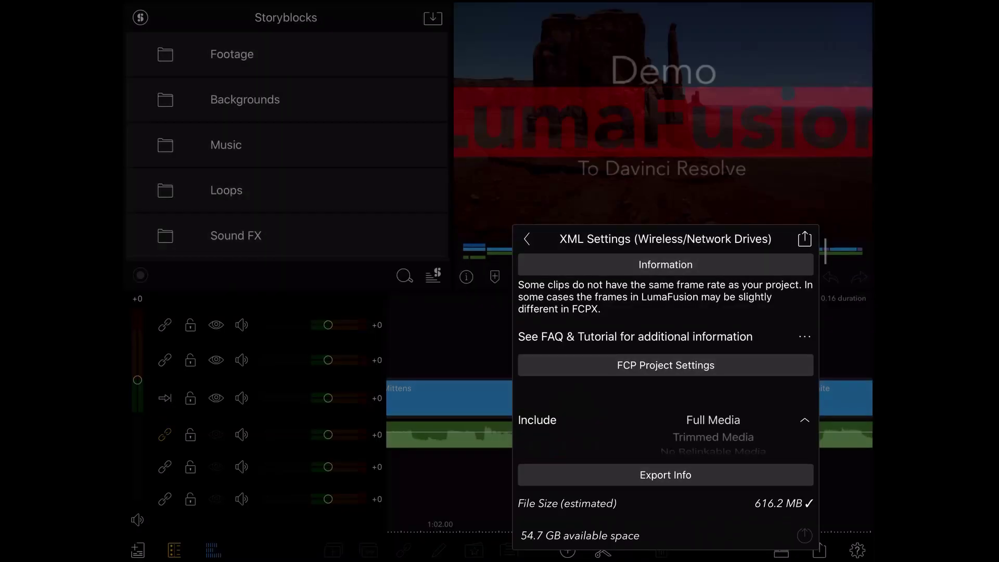
click(715, 434)
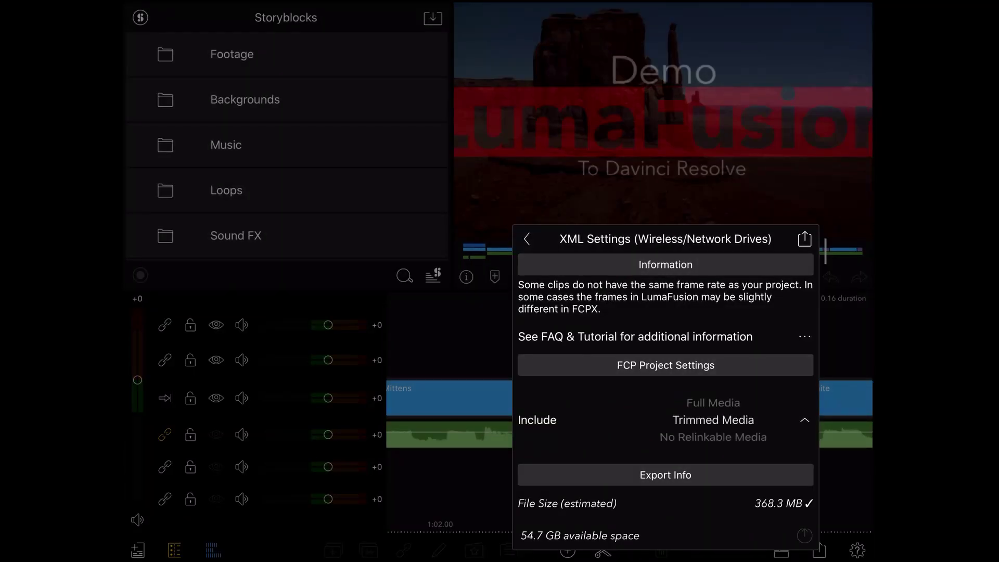
click(713, 437)
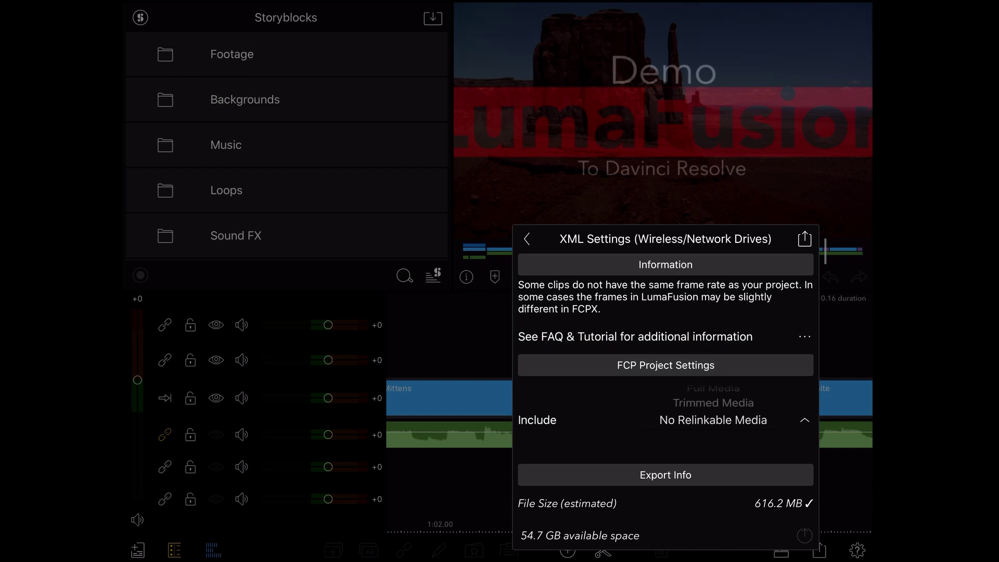
click(712, 388)
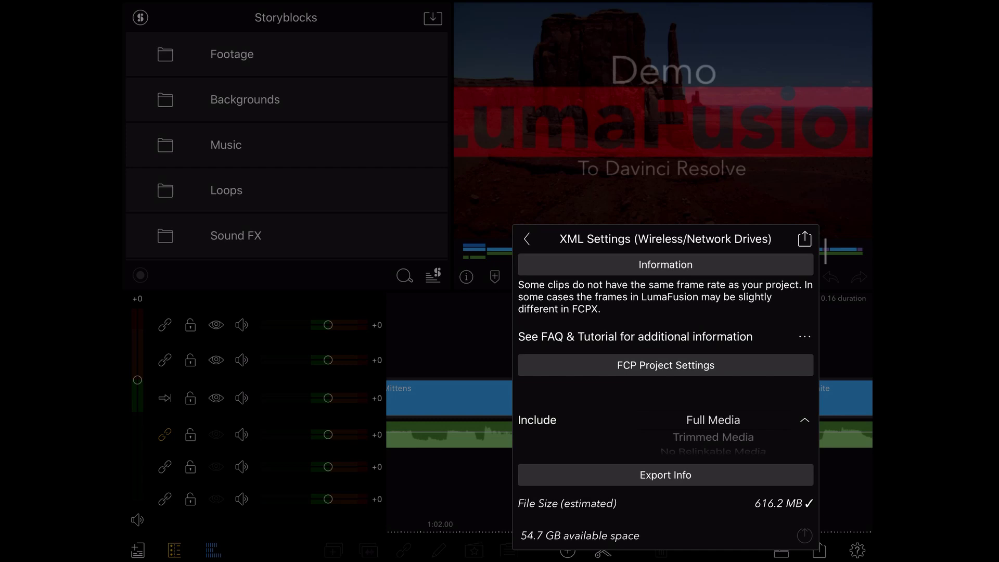
click(804, 238)
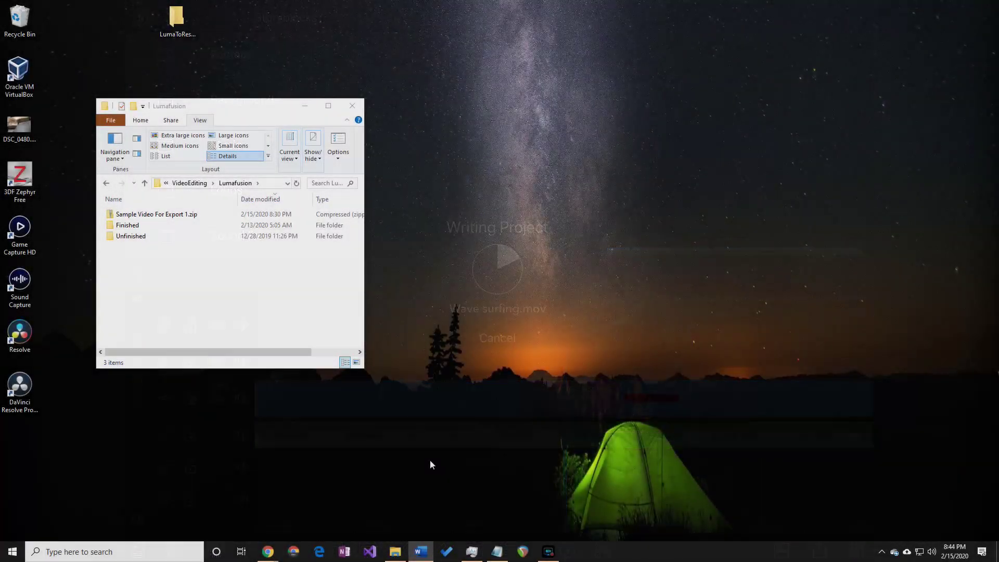
Copy Sample Video For Export 1.zip into the LumaToResolve folder.
click(127, 214)
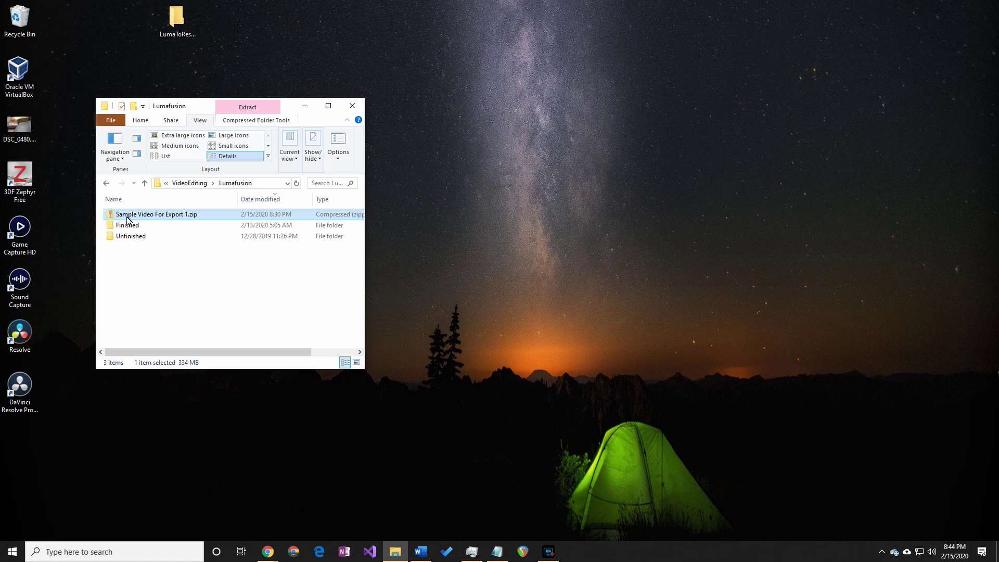
drag(176, 21, 532, 70)
double_click(532, 71)
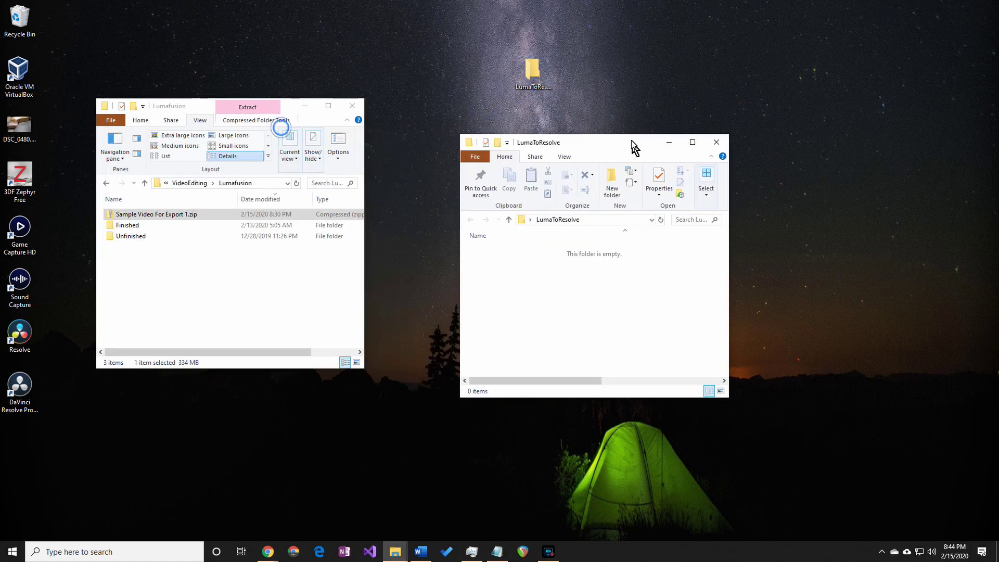
drag(151, 214, 574, 287)
click(613, 343)
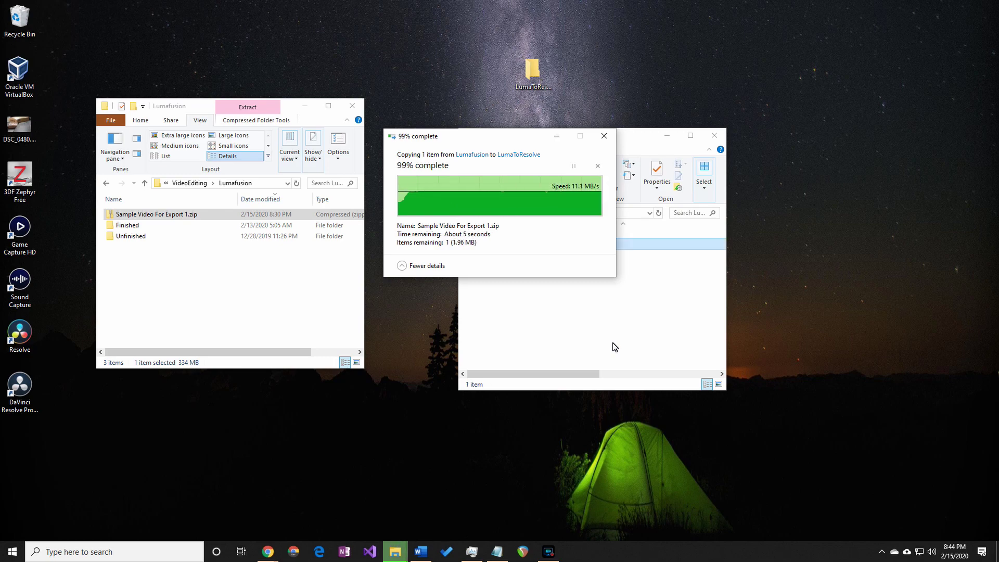
Extract the zip with 7-Zip and create a Resolve project named LumaToResolve.
right_click(515, 246)
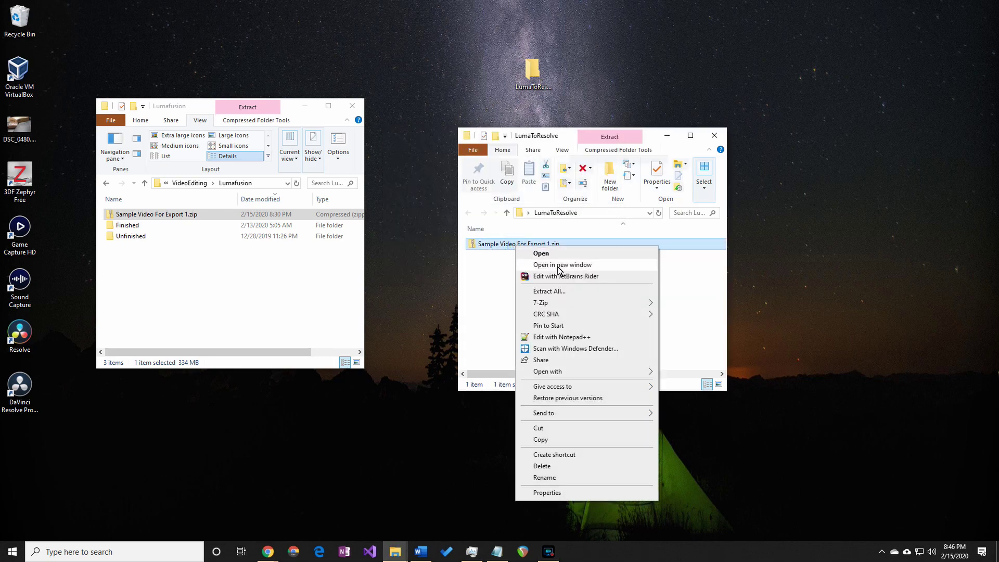
mouse_move(572, 303)
click(756, 349)
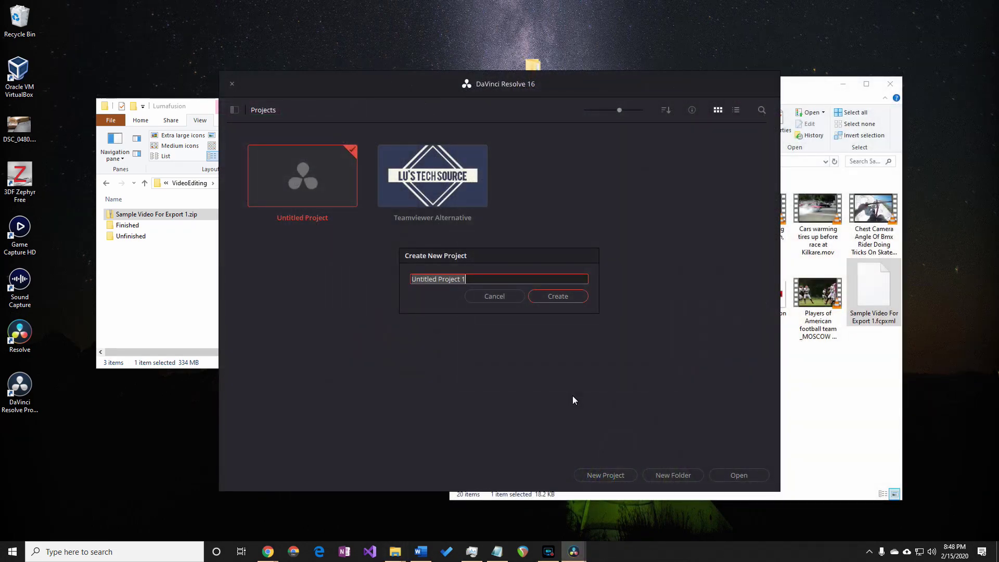
text(LumaToResolve)
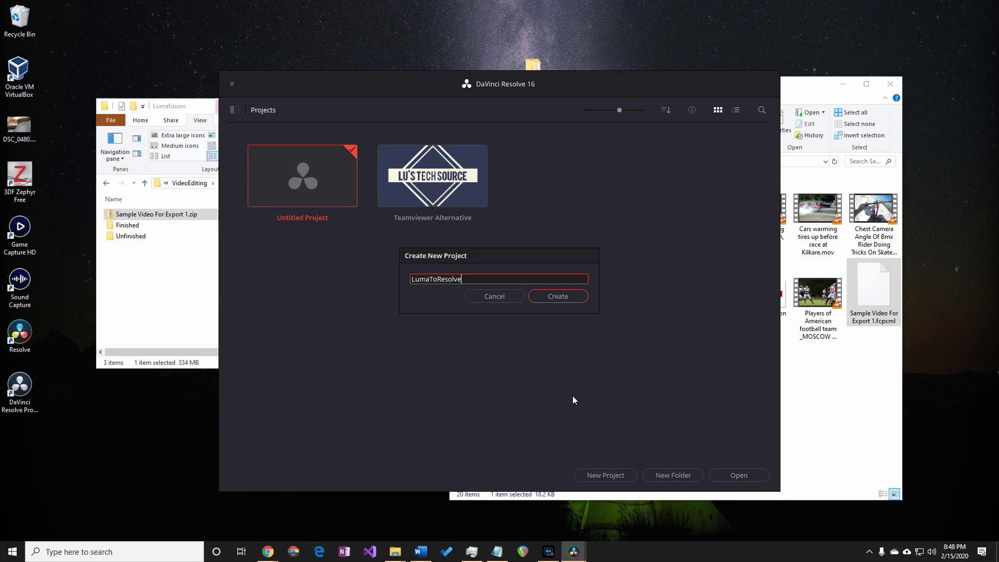
click(563, 301)
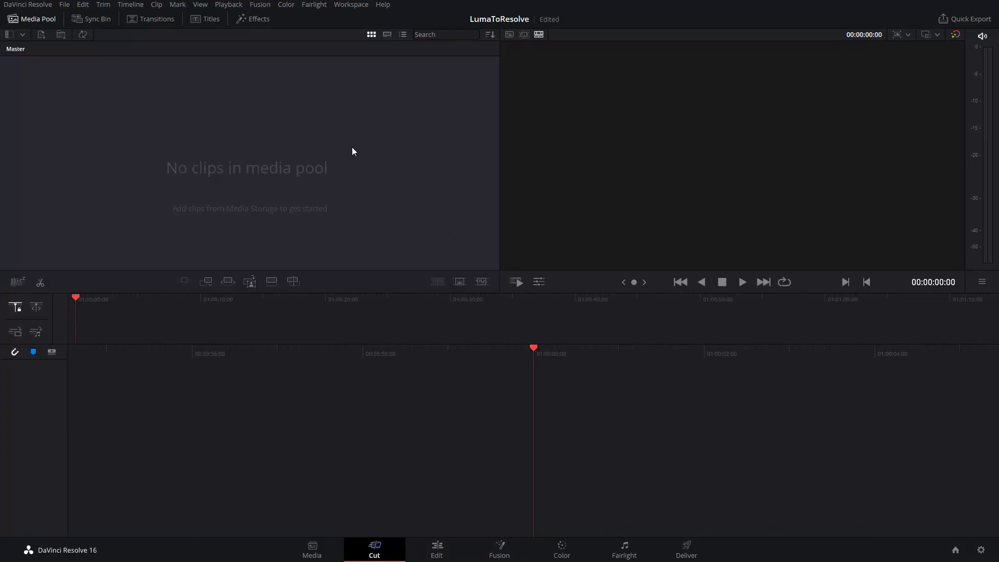
Choose Sample Video For Export 1.fcpxml for timeline import from the Sample Video For Export 1 folder.
click(66, 5)
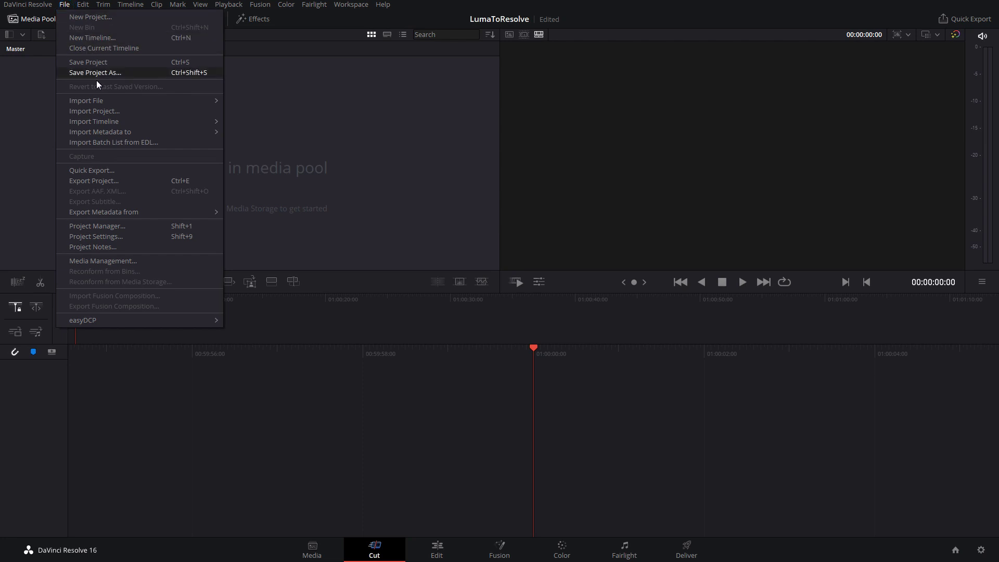
mouse_move(101, 121)
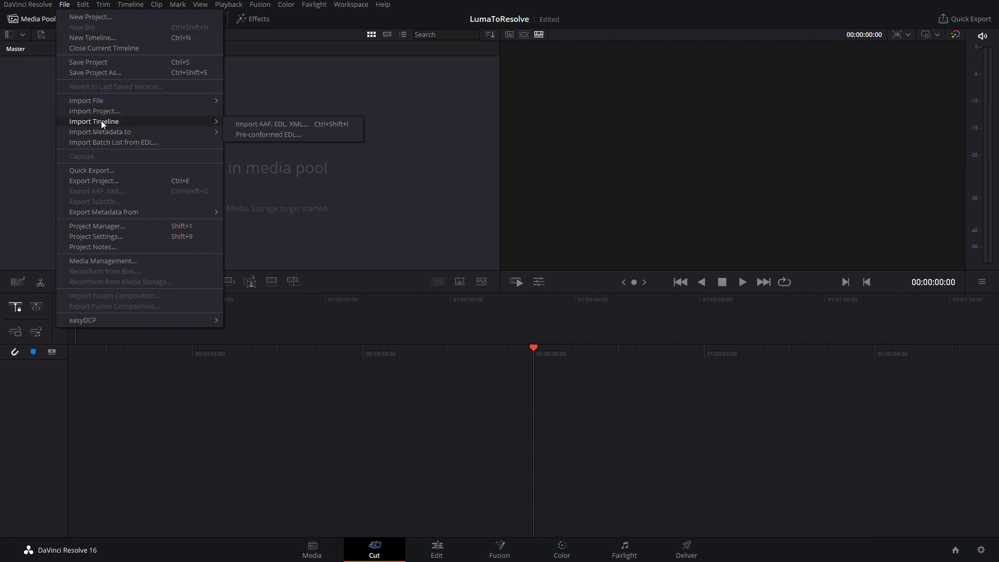
click(276, 127)
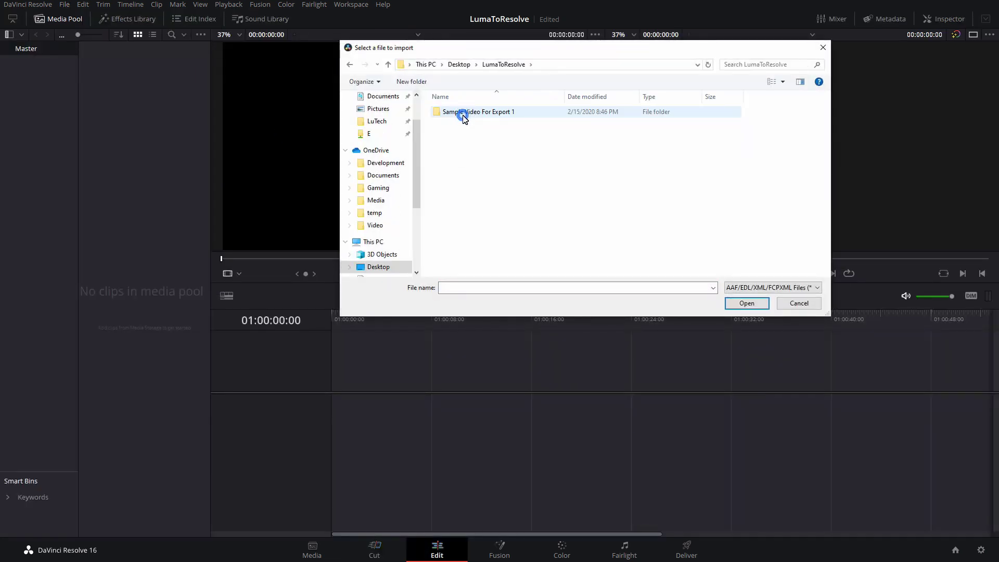
double_click(484, 113)
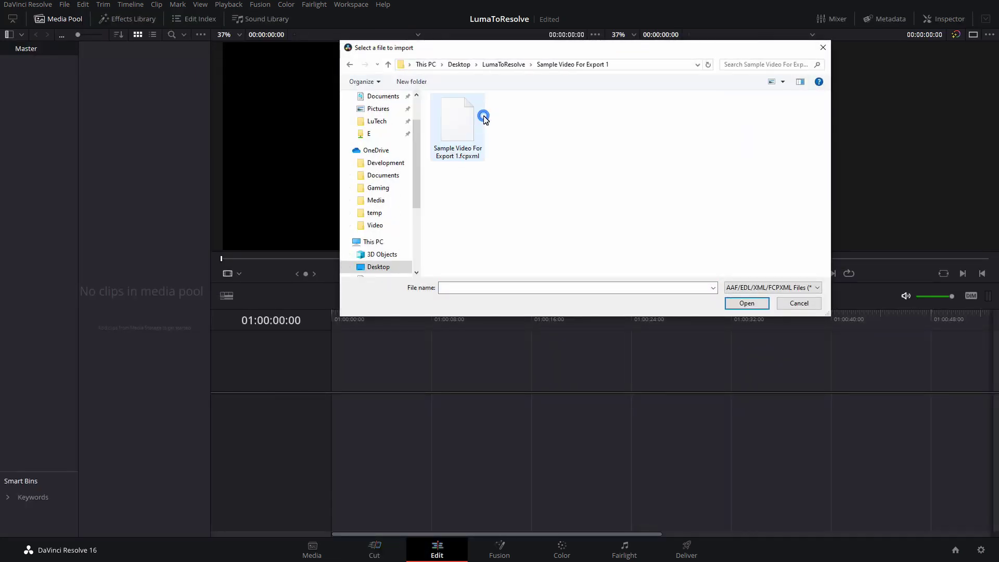
double_click(446, 152)
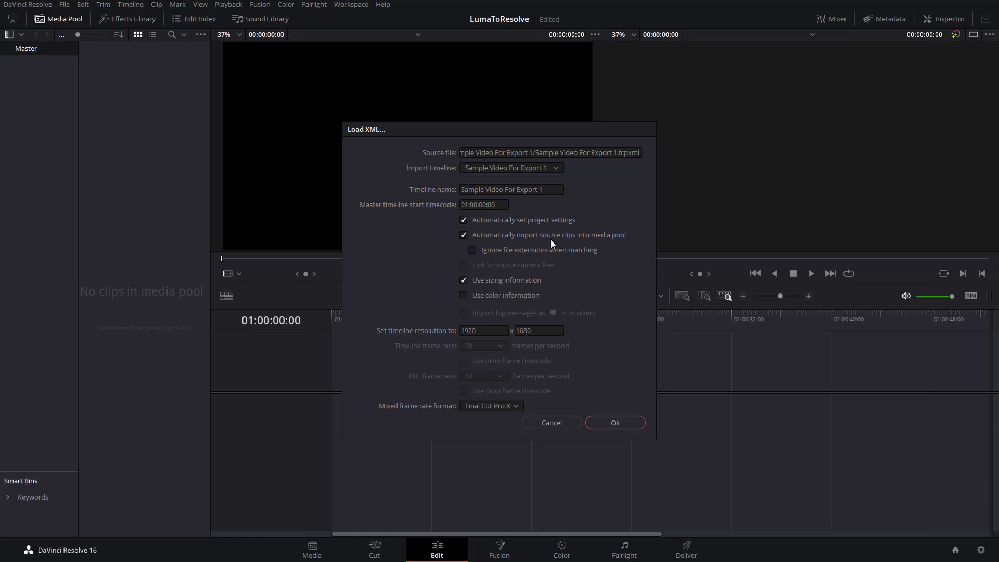
Load the XML timeline, relinking clips from the extracted folder and skipping the last missing clip.
click(616, 426)
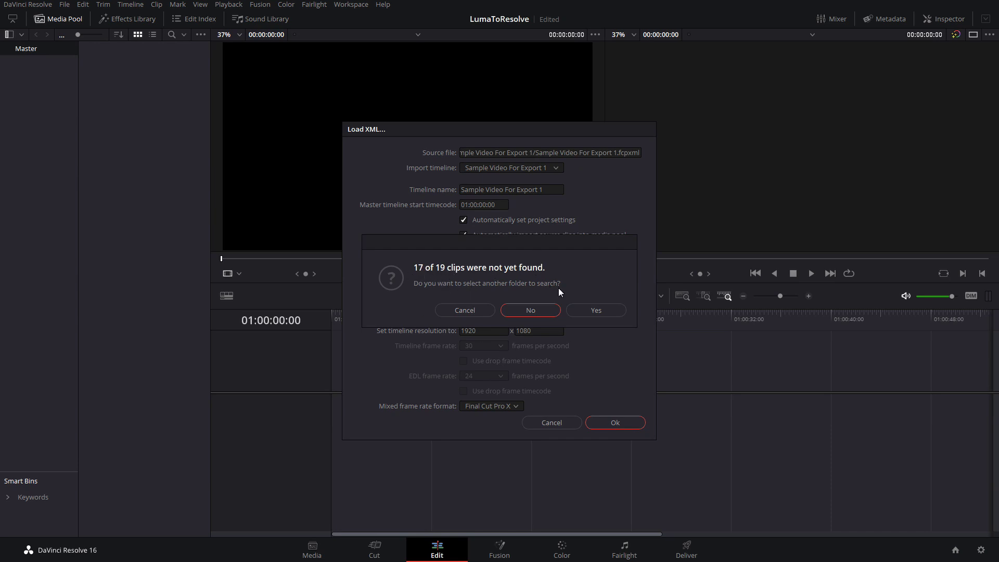
click(597, 311)
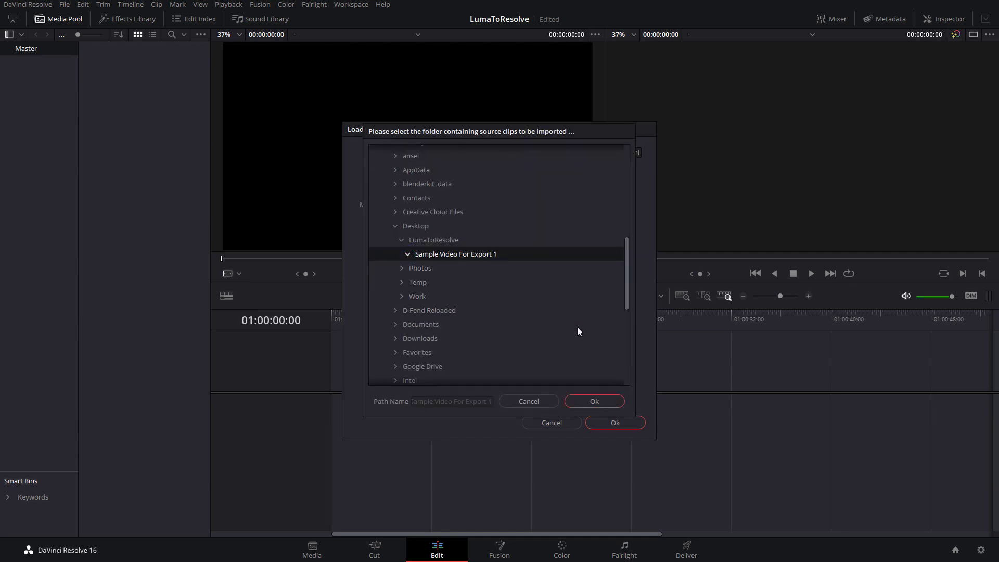
click(595, 402)
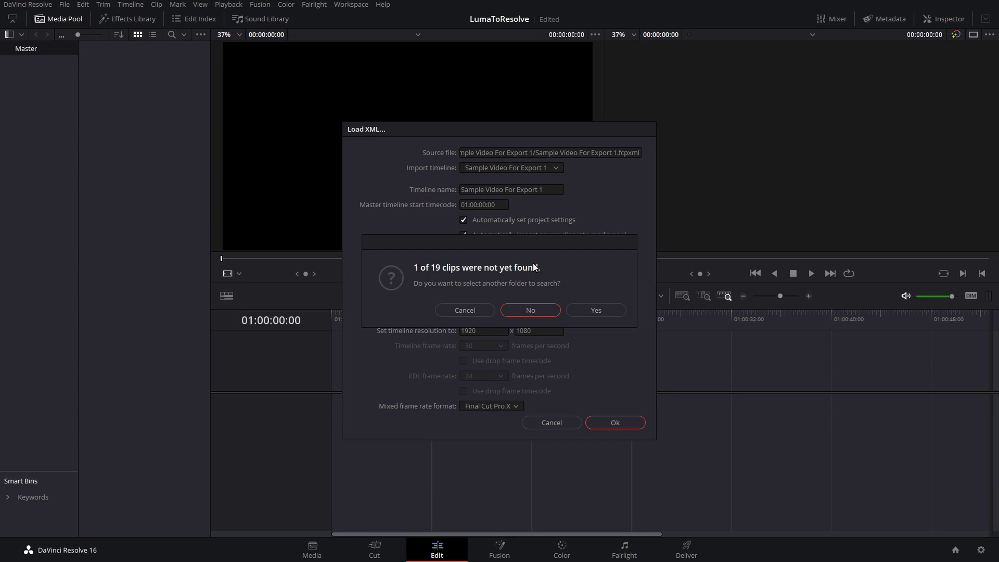
click(532, 310)
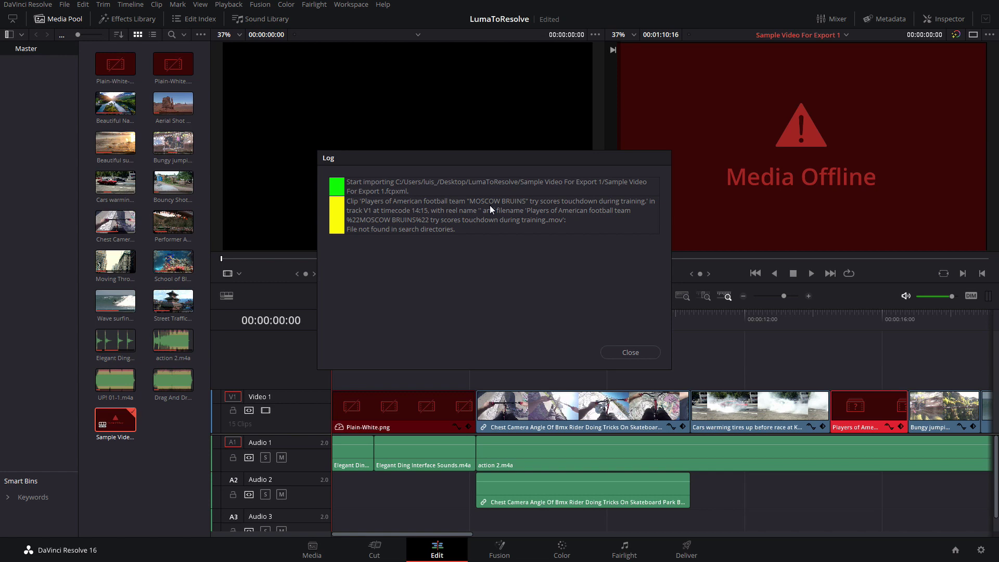
Dismiss the import log and select the offline Plain-White.png clip in the timeline.
click(616, 352)
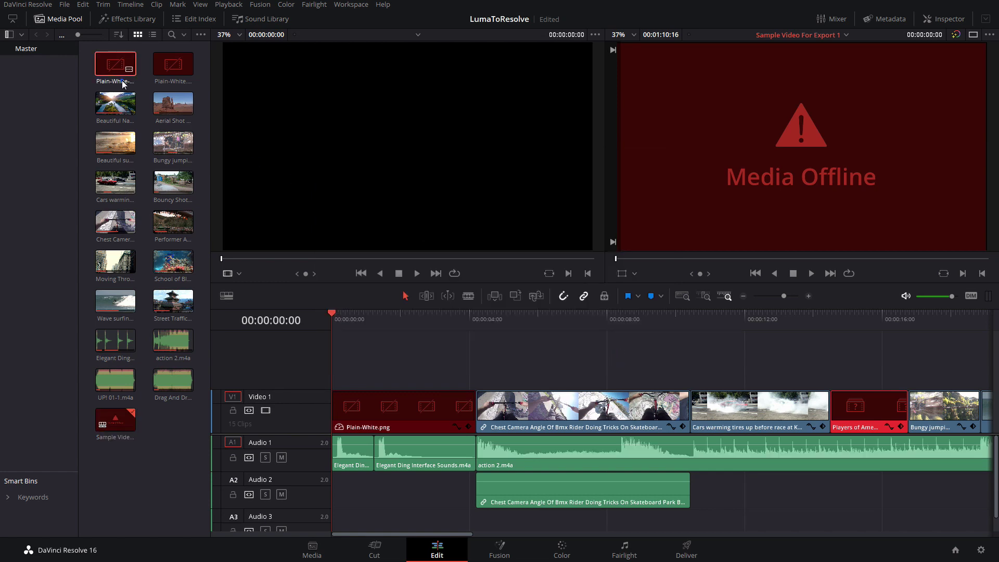
double_click(176, 70)
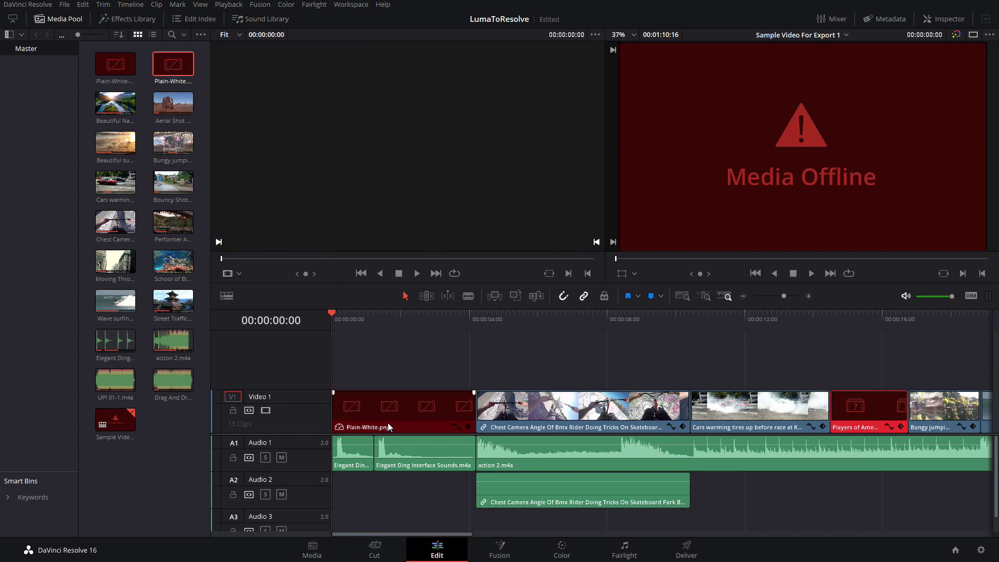
click(354, 420)
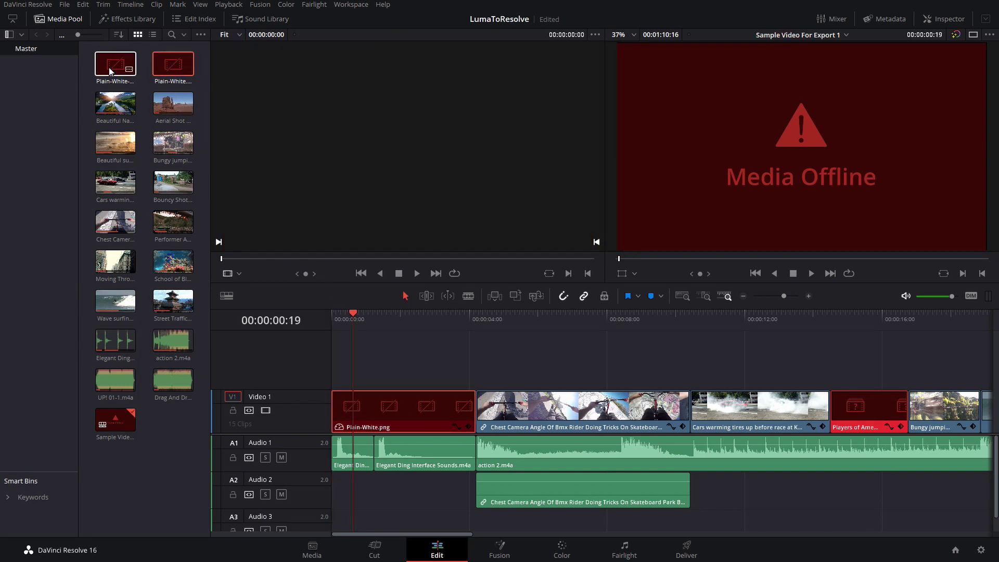
Change the offline Plain-White clips' source folder to LumaToResolve\Sample Video For Export 1.
right_click(163, 75)
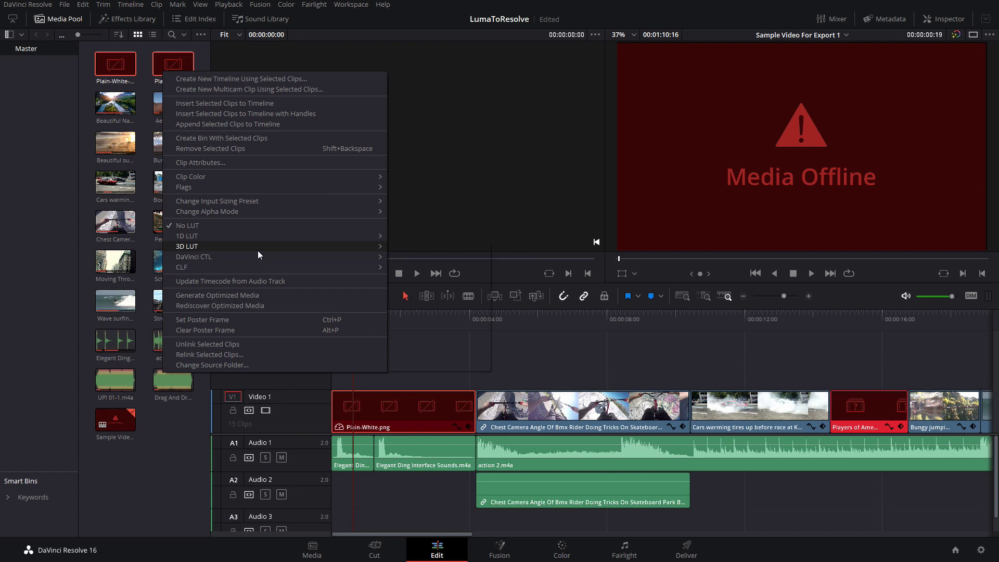
click(224, 358)
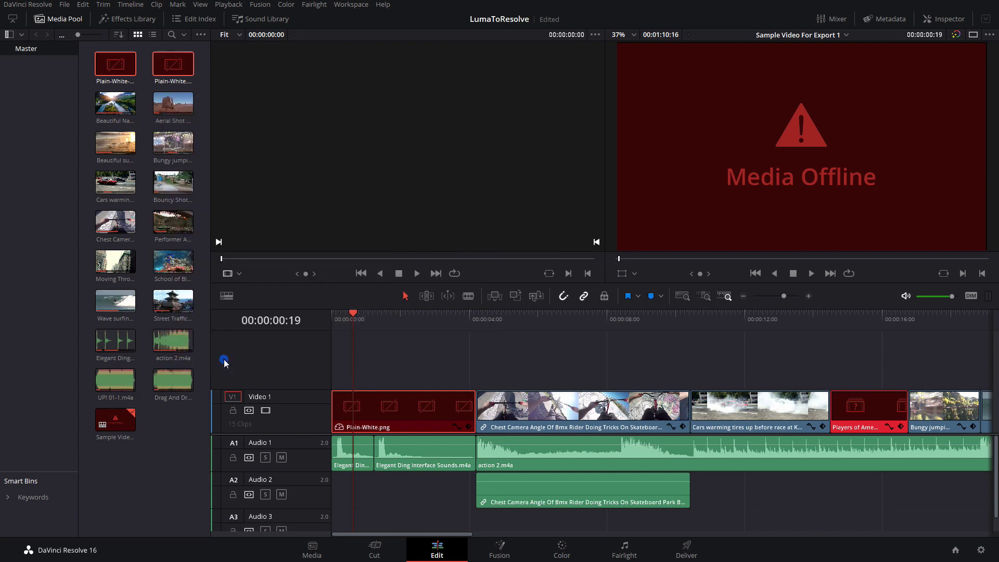
double_click(482, 110)
click(489, 113)
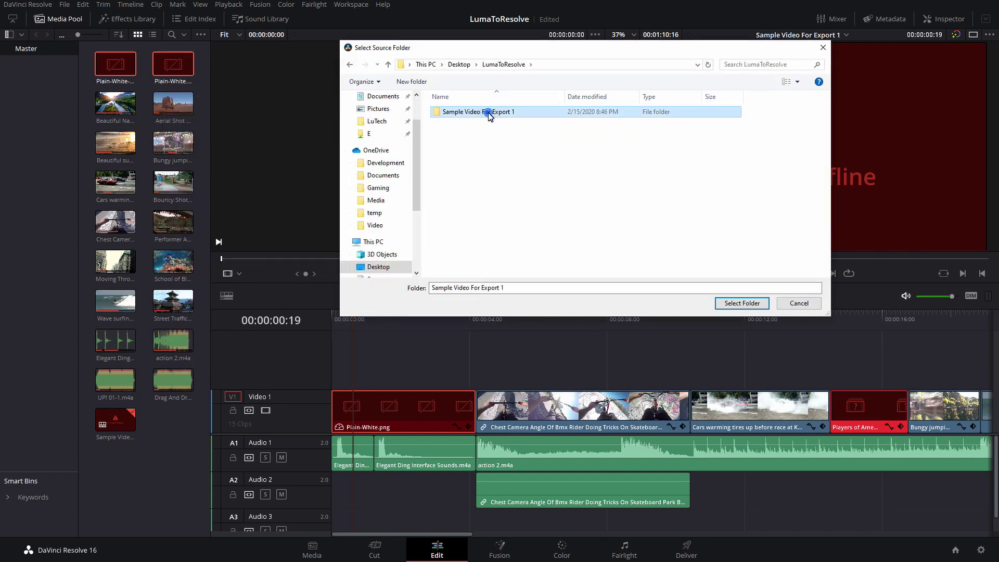
double_click(488, 112)
click(733, 303)
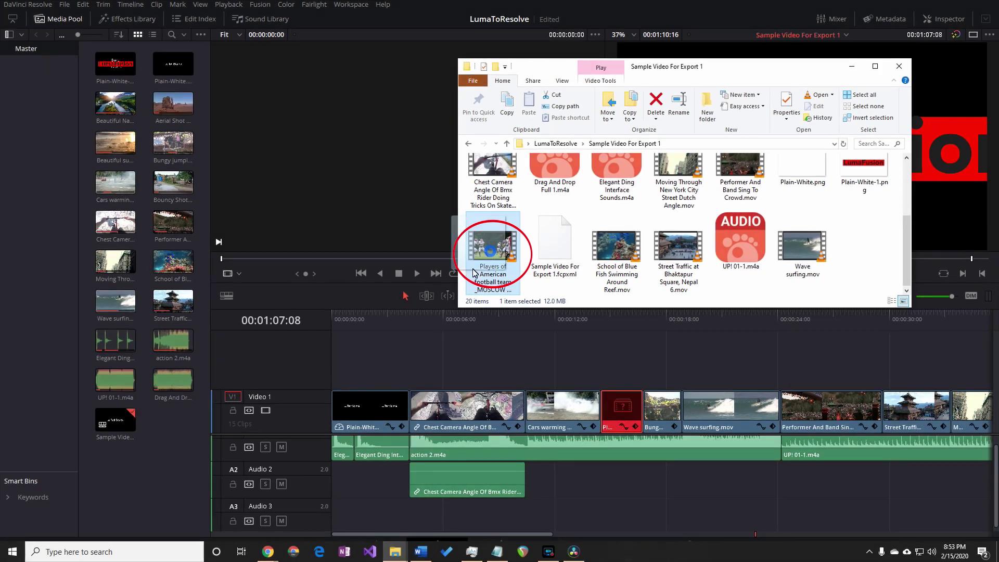
Add the Players of American football file from File Explorer to Resolve's Media Pool.
drag(492, 255, 163, 445)
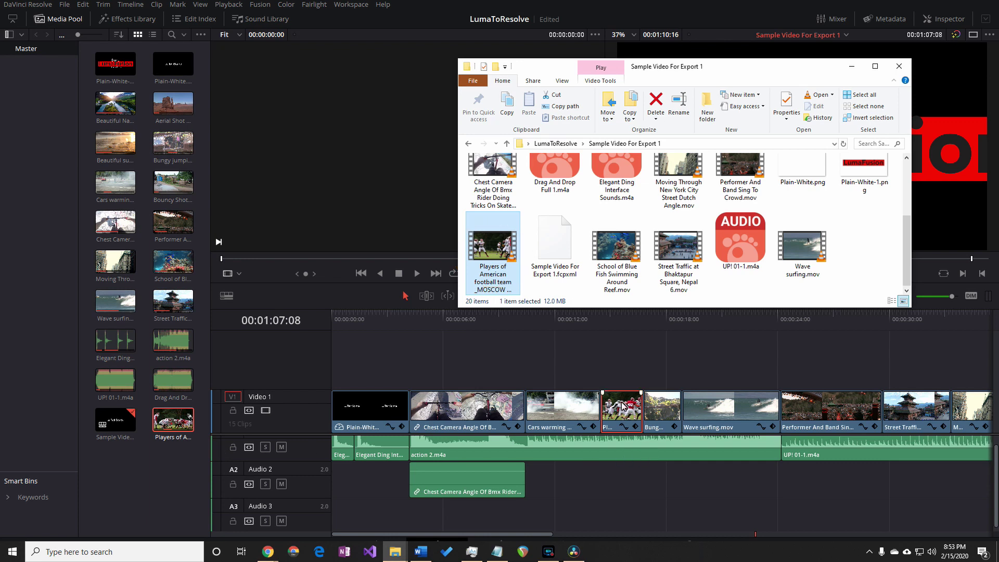
click(628, 361)
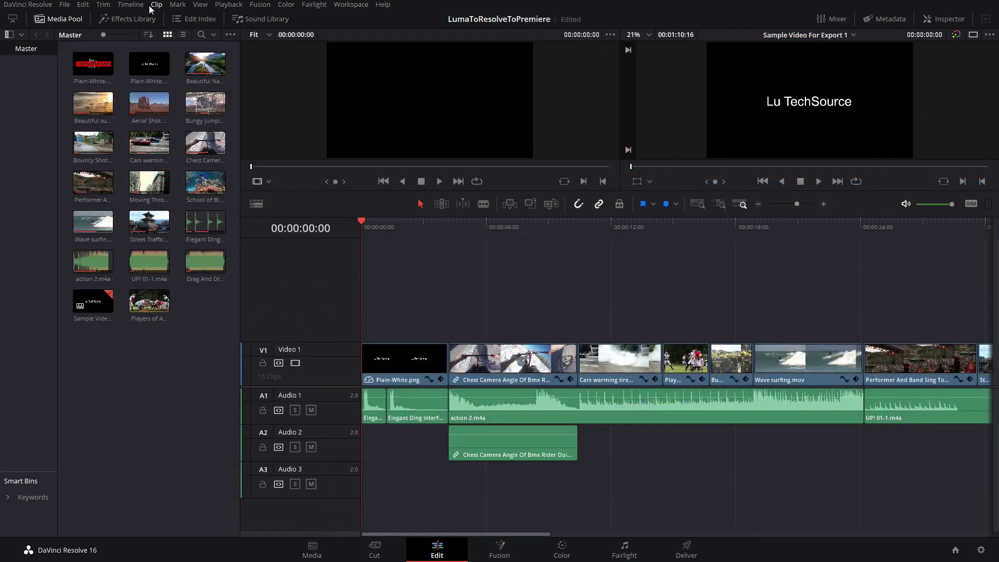
Export the timeline as an FCP 7 XML V5 file, Sample Video For Export 1 (Resolve).xml.
click(64, 5)
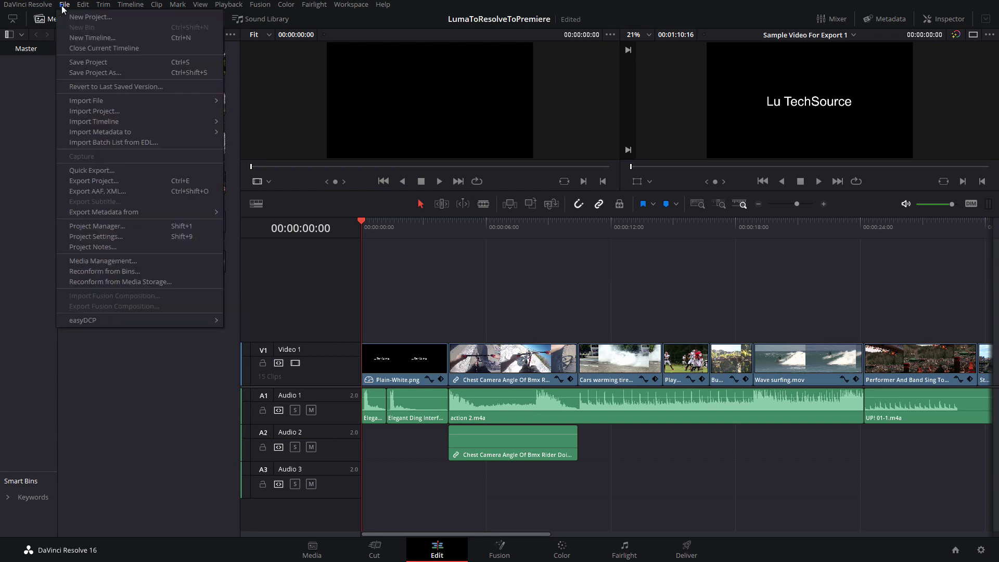
click(87, 192)
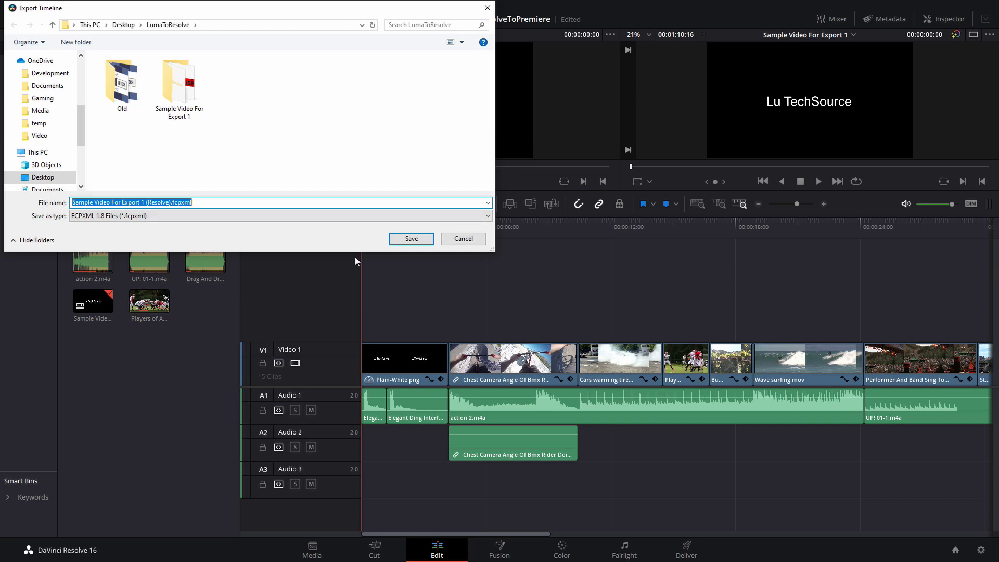
click(347, 222)
click(430, 217)
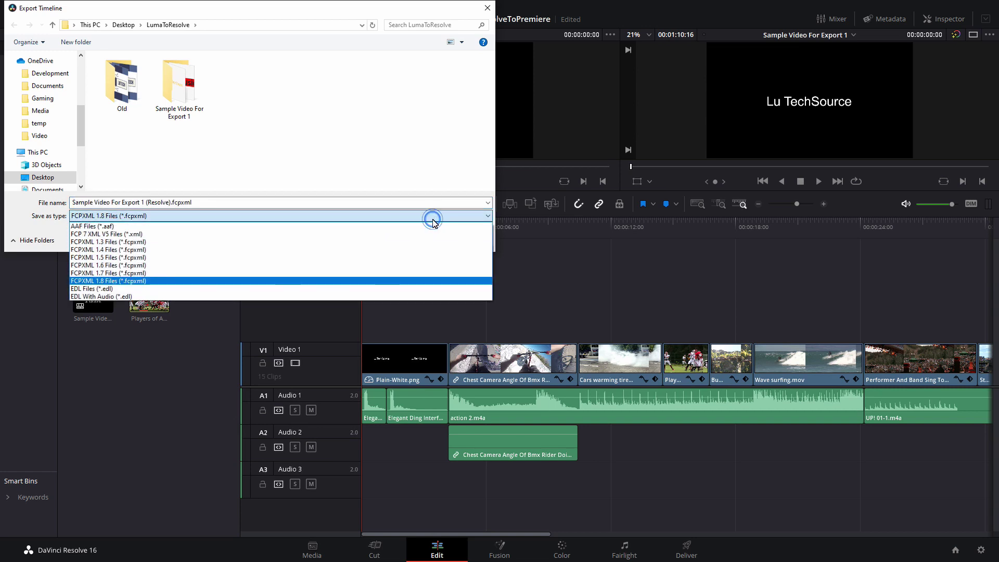
click(377, 234)
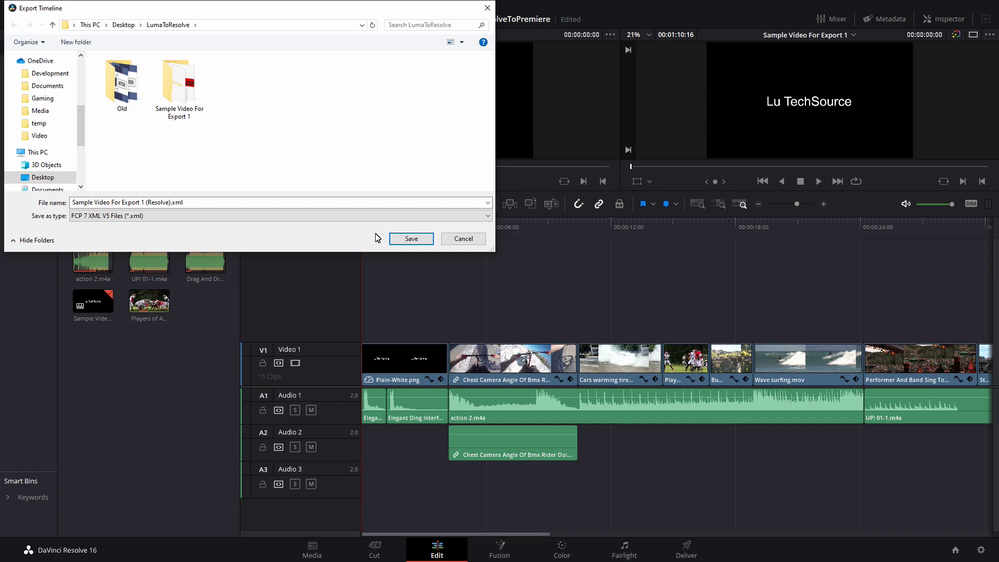
click(383, 218)
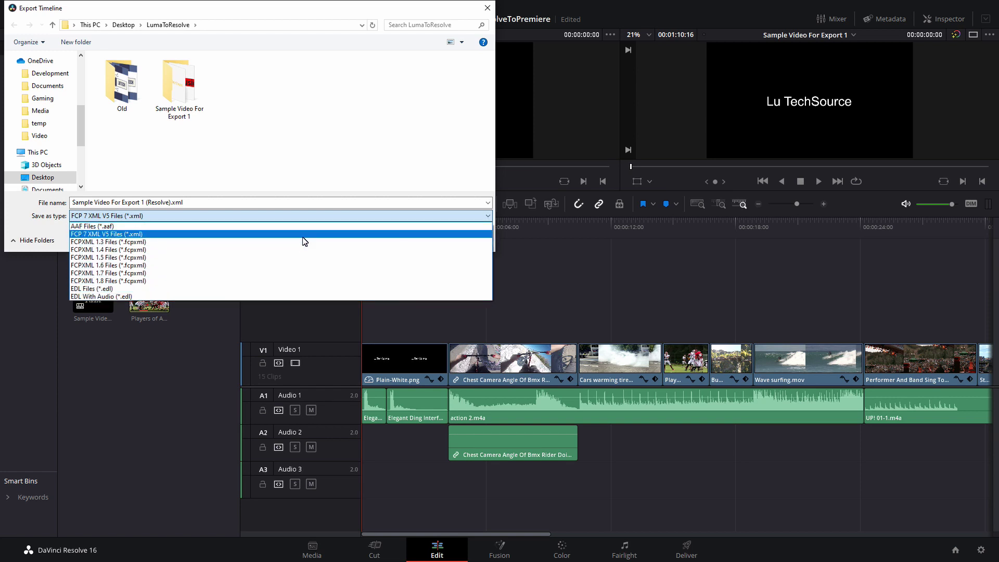
click(303, 235)
click(414, 239)
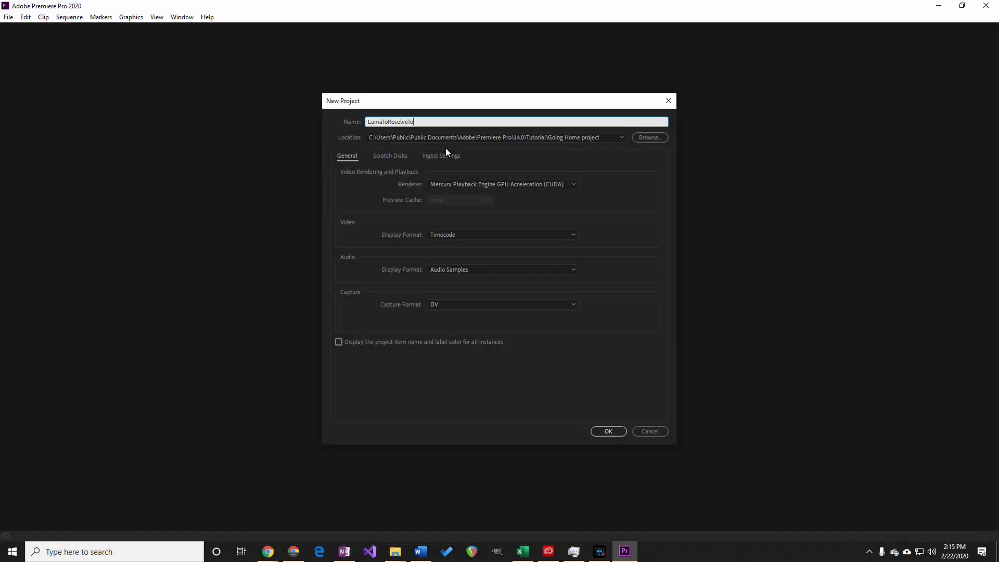
Create the new Premiere project and import Sample Video For Export 1 (Resolve).xml into it.
click(608, 430)
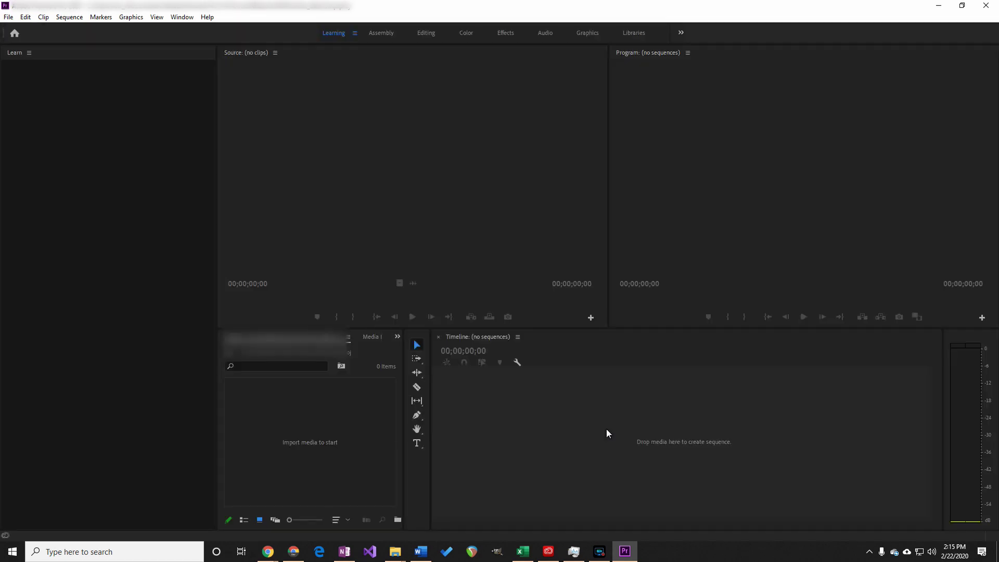
click(8, 17)
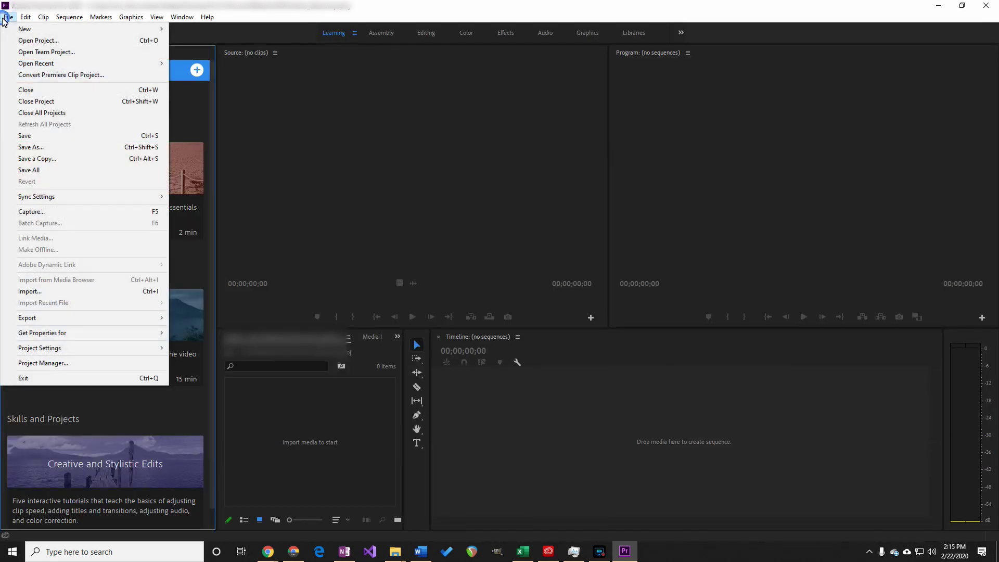
click(63, 291)
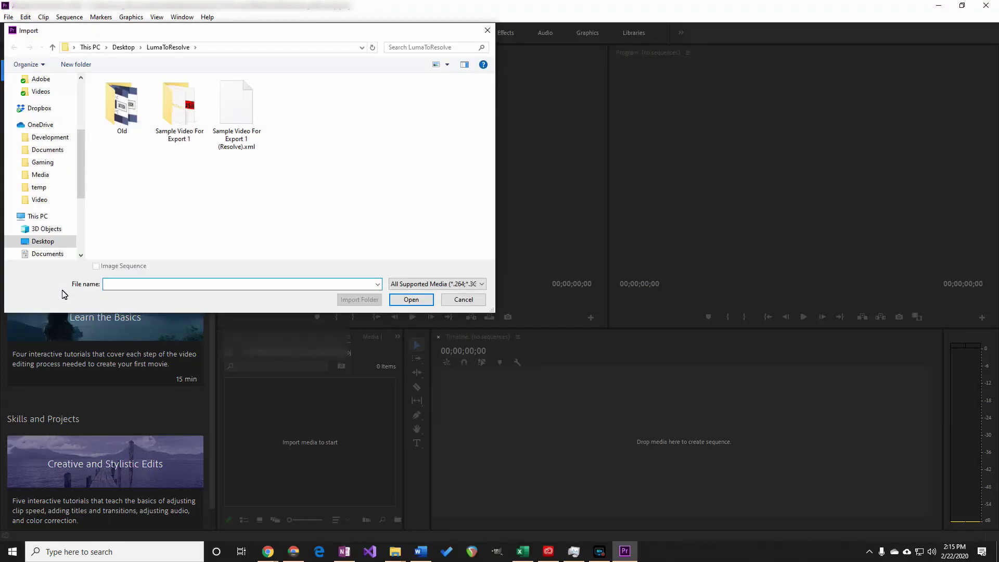
click(237, 141)
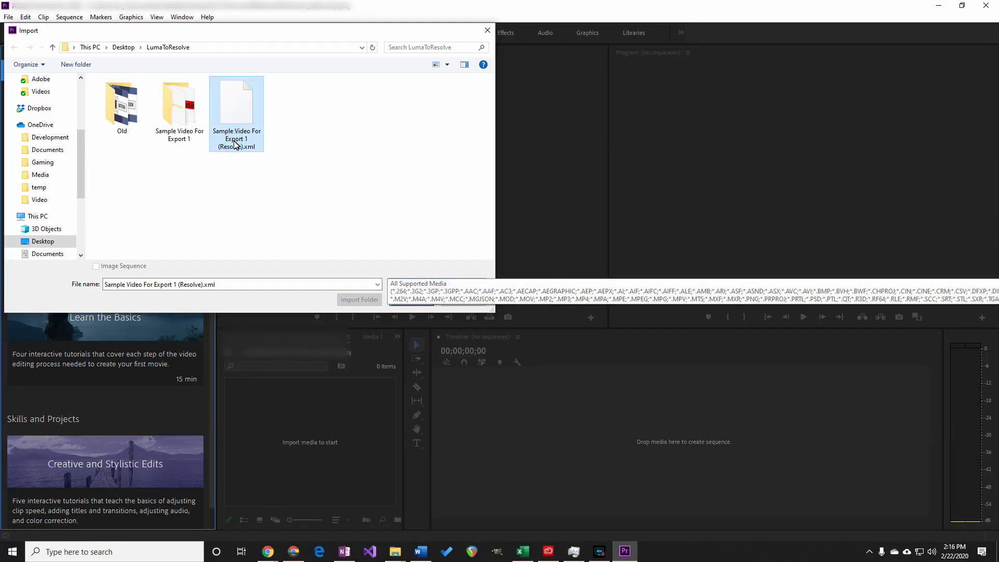
double_click(235, 145)
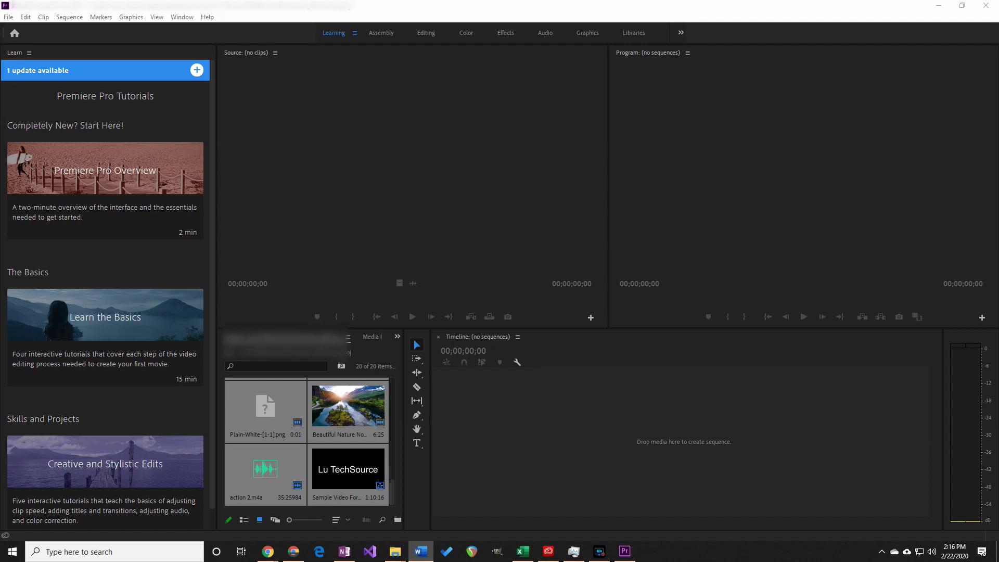
In the Editing workspace, link the offline Plain-White-[1-1].png item to Plain-White-1.png.
click(427, 35)
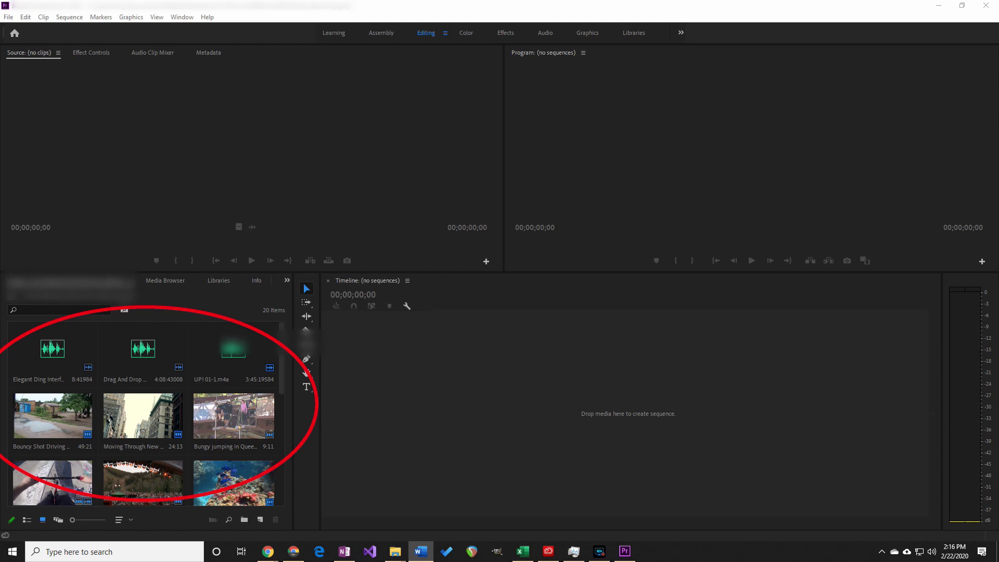
scroll(152, 392, down, 1)
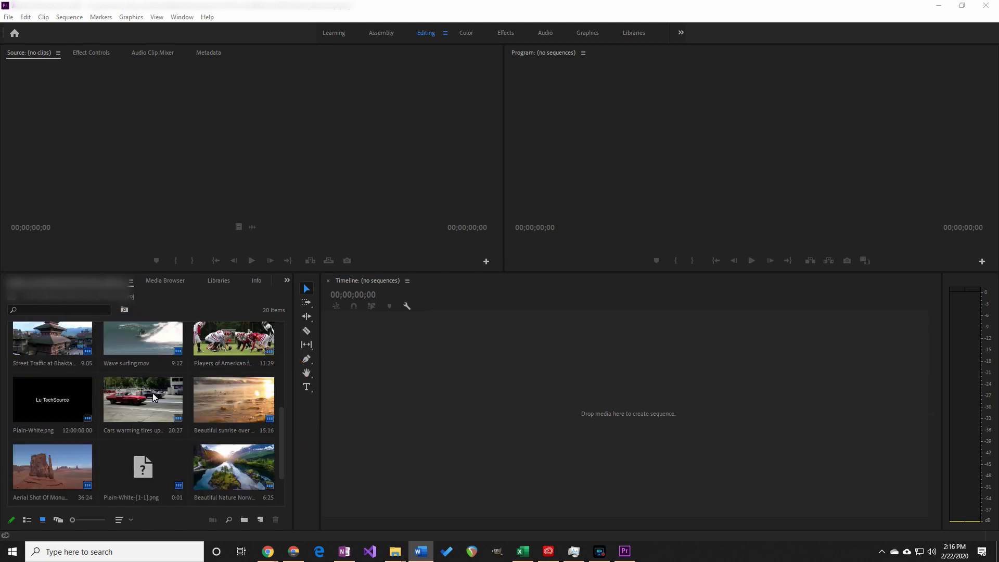
scroll(152, 396, down, 5)
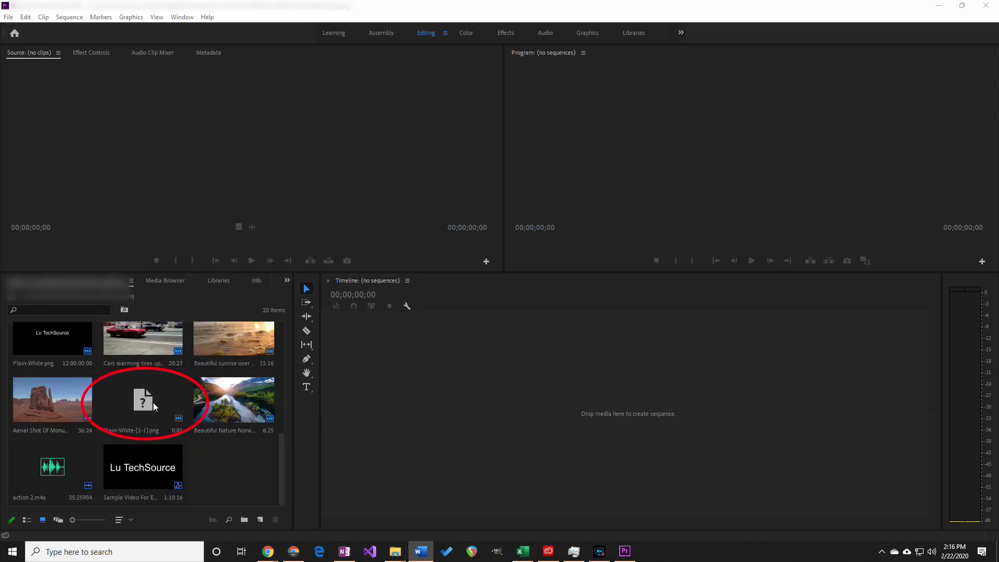
click(139, 401)
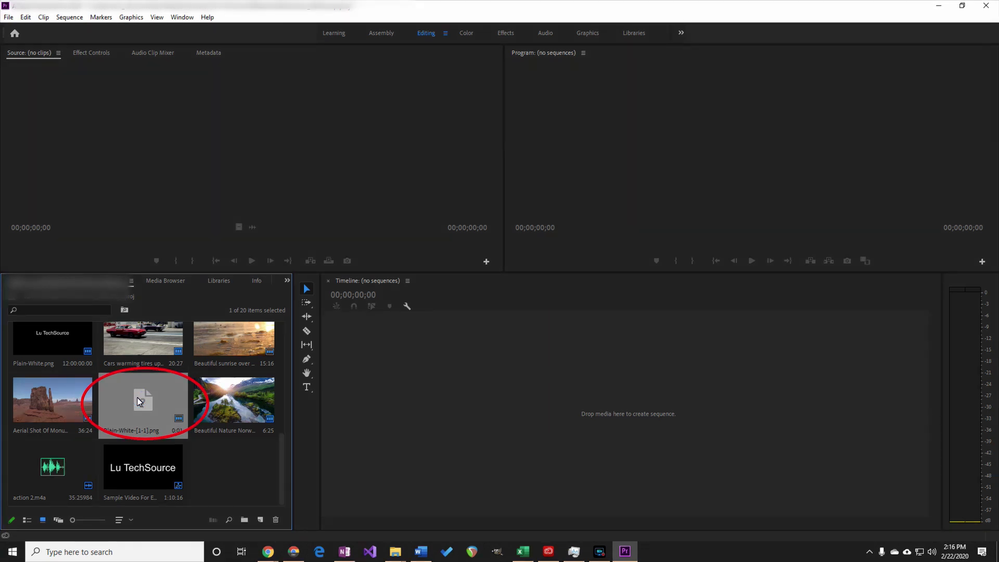
right_click(132, 420)
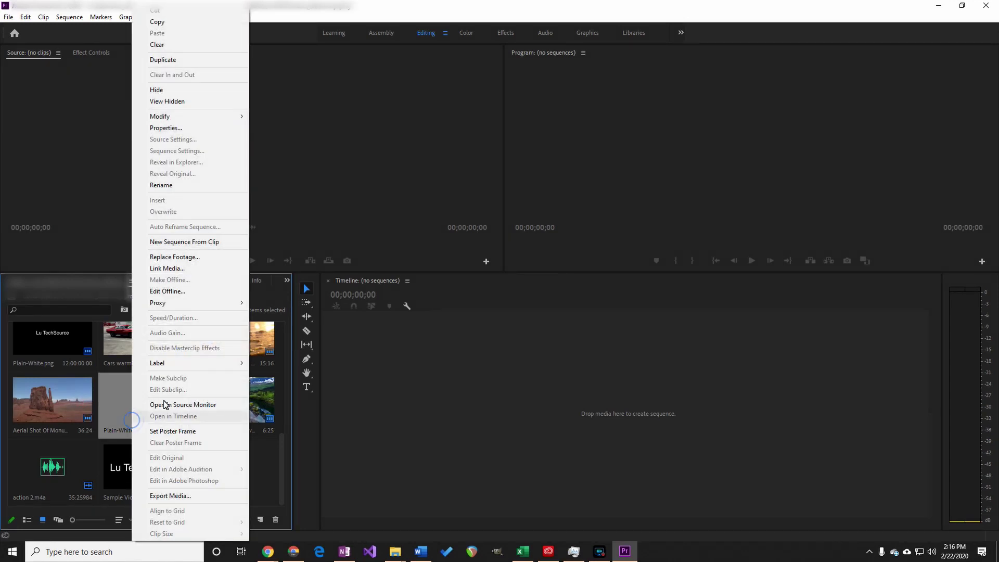
click(167, 268)
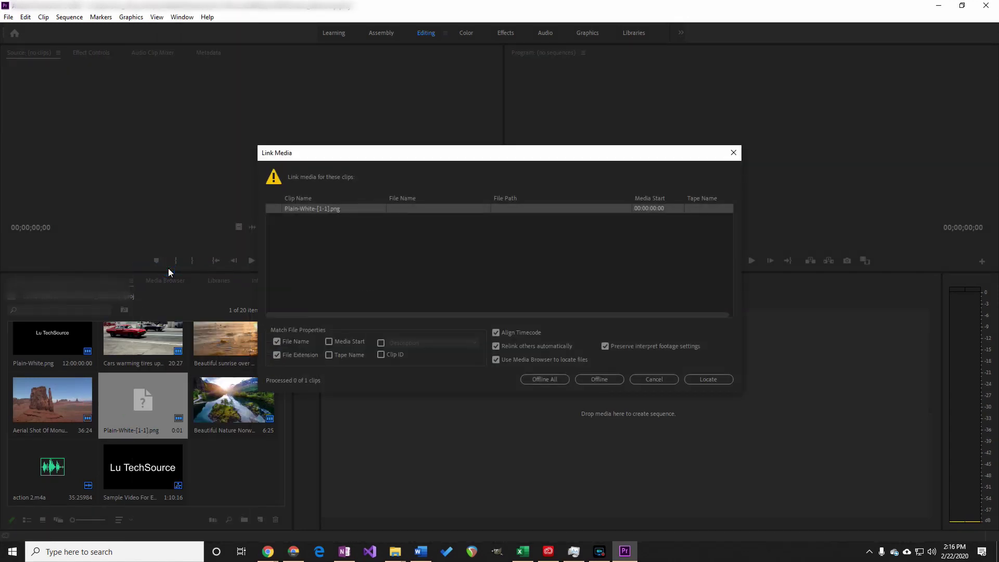
click(709, 379)
scroll(666, 287, down, 5)
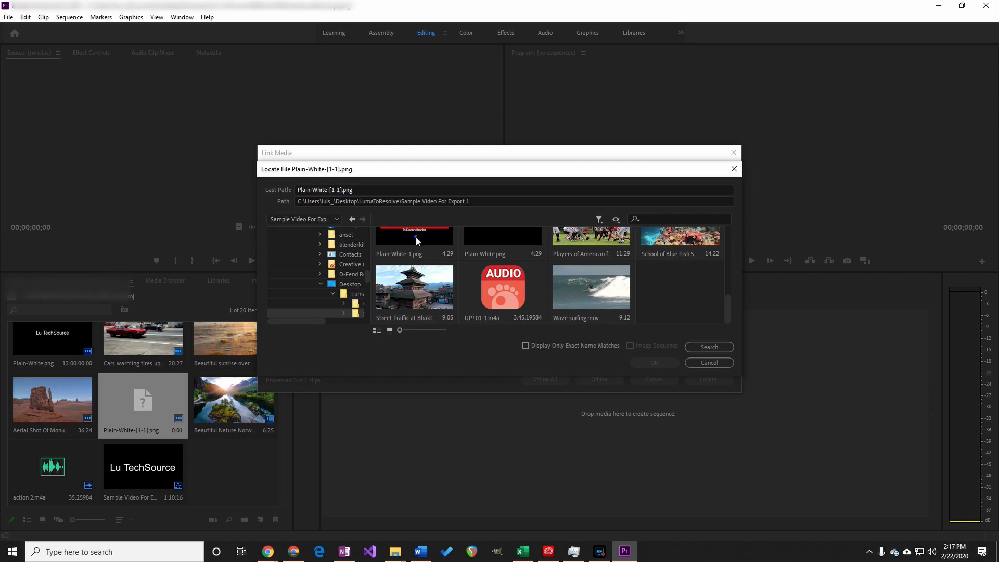
click(417, 240)
double_click(416, 236)
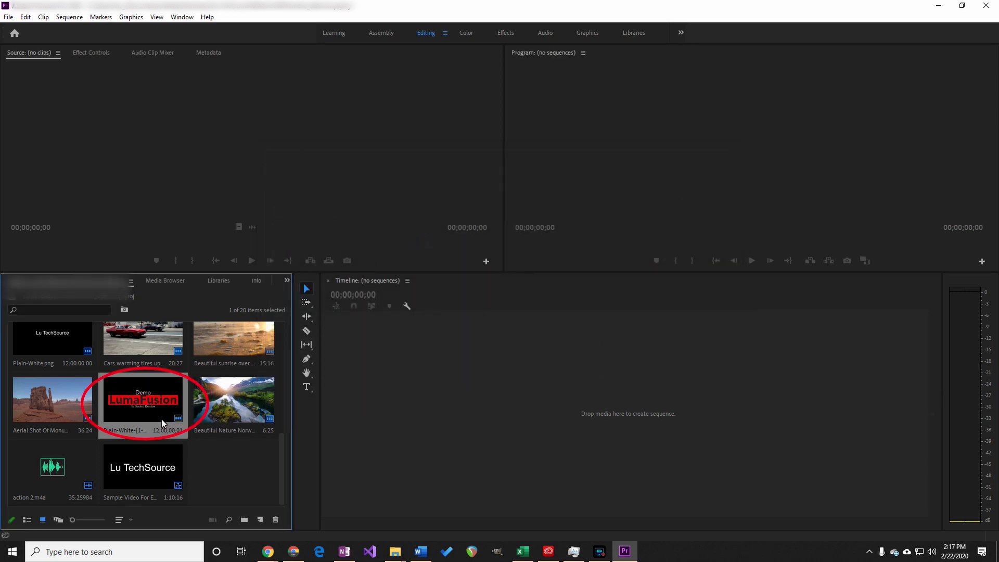
Open the Sample Video For Export 1 (Resolve) sequence from the Project panel into the Timeline.
click(421, 551)
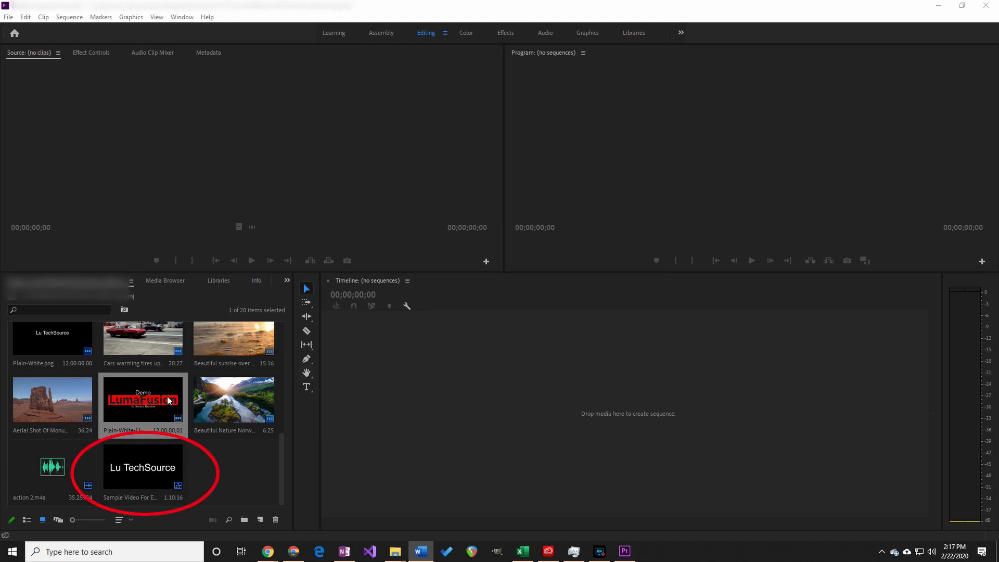
click(128, 481)
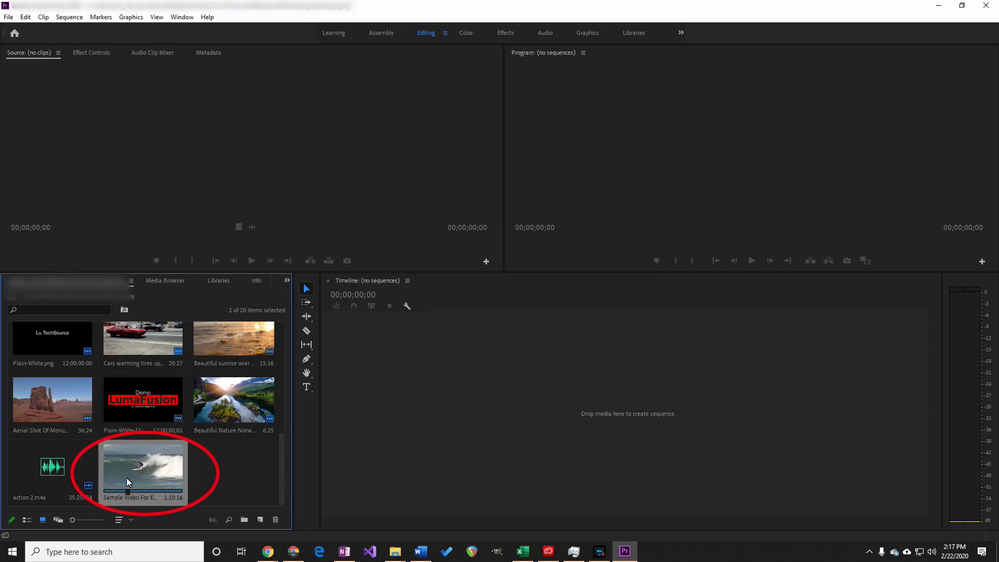
click(211, 479)
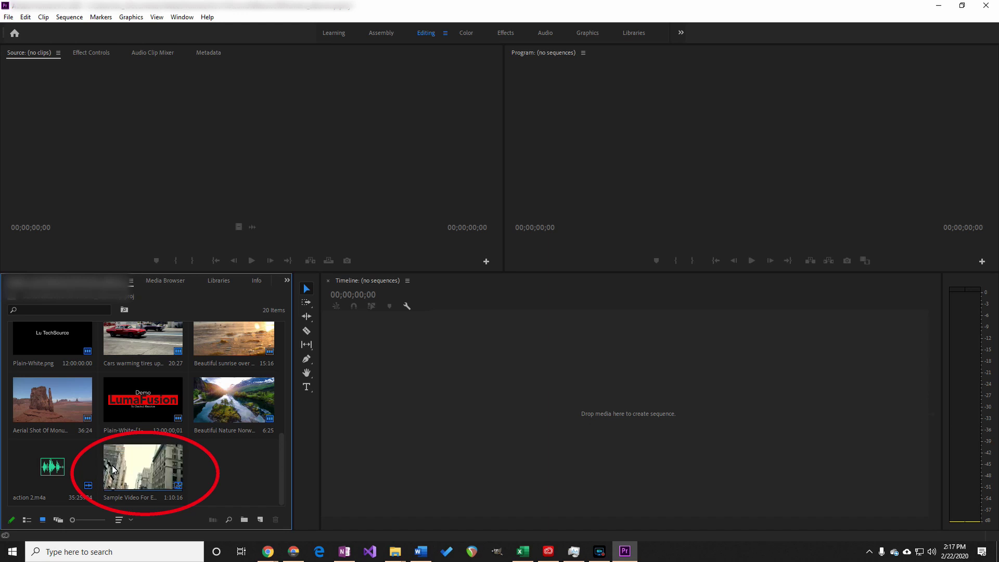
click(149, 469)
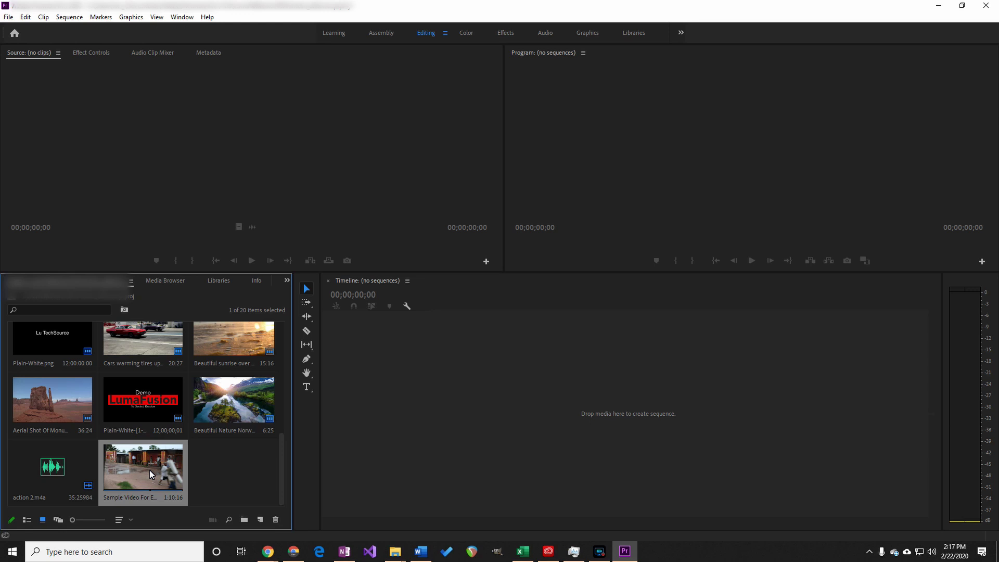
double_click(149, 471)
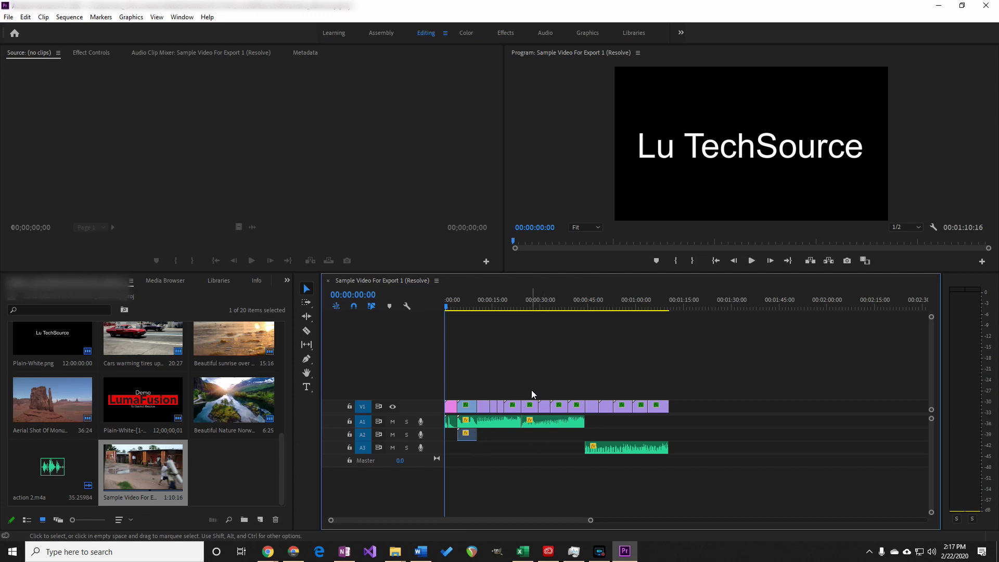
Play the Sample Video For Export 1 (Resolve) sequence from the beginning.
key(space)
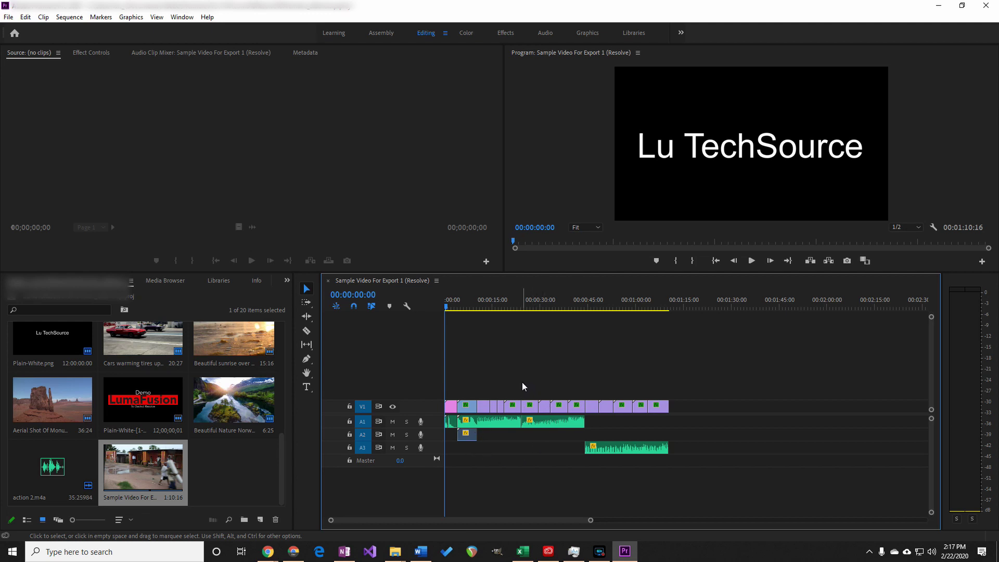